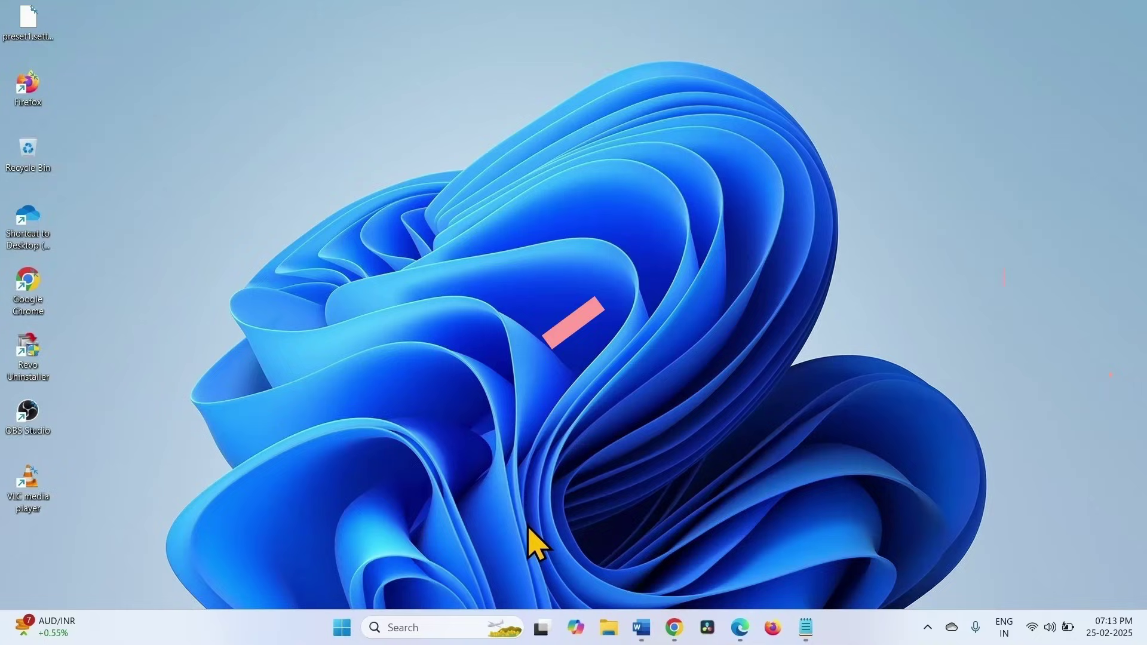
# Search for cmd and run Command Prompt as administrator, approving the UAC prompt.
pyautogui.click(395, 627)
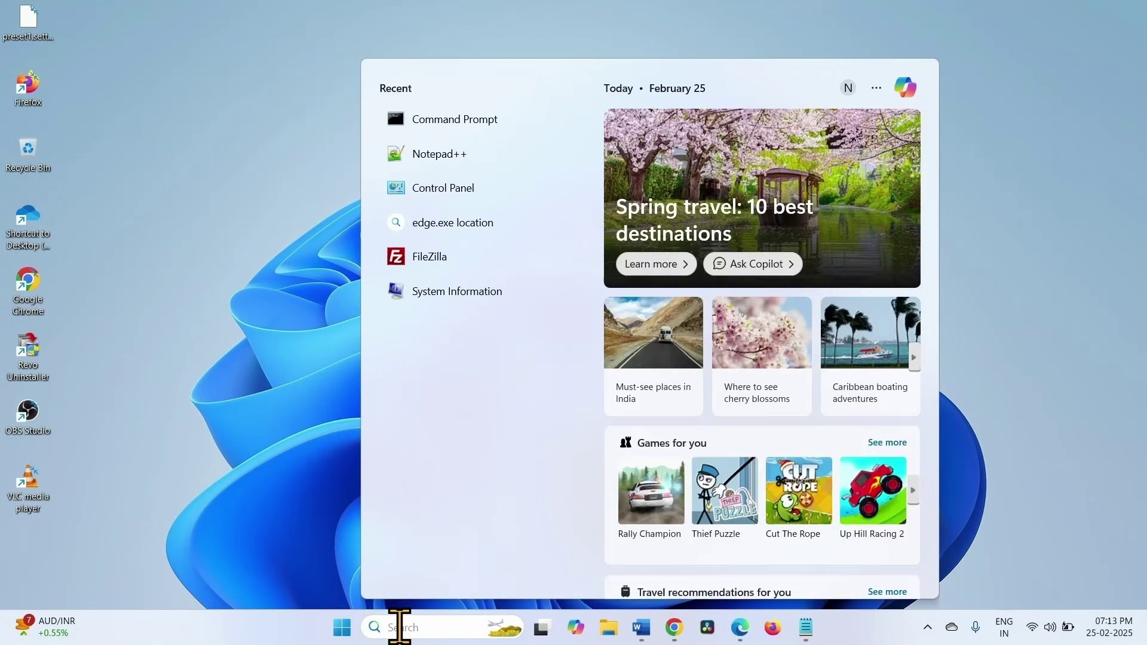
pyautogui.write('cmd')
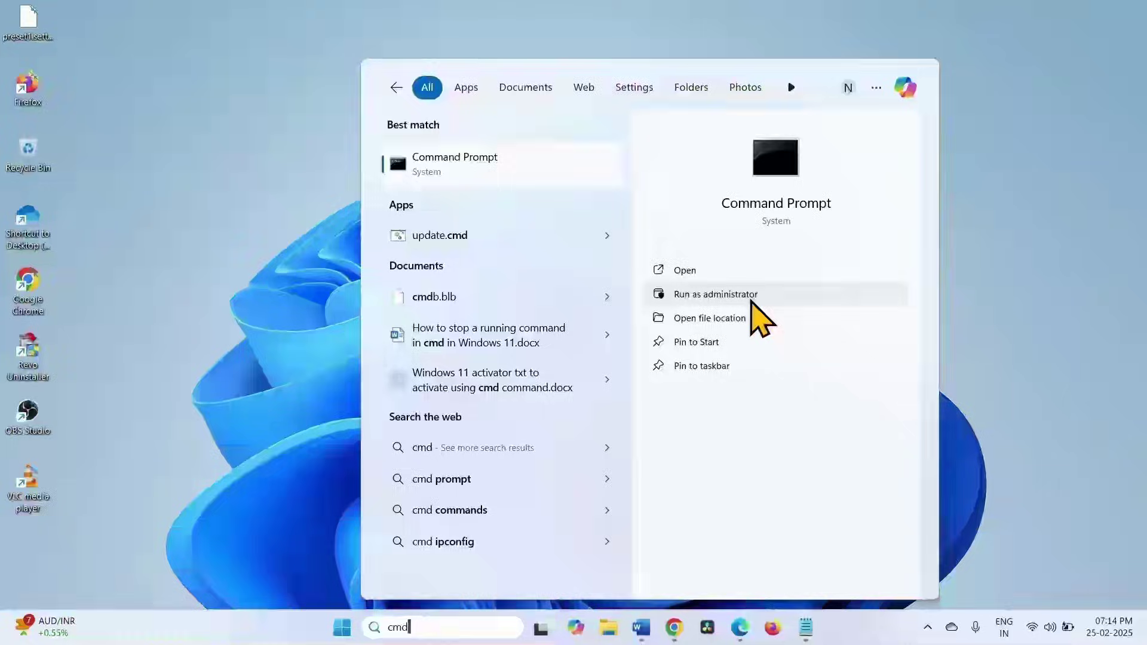
pyautogui.click(749, 297)
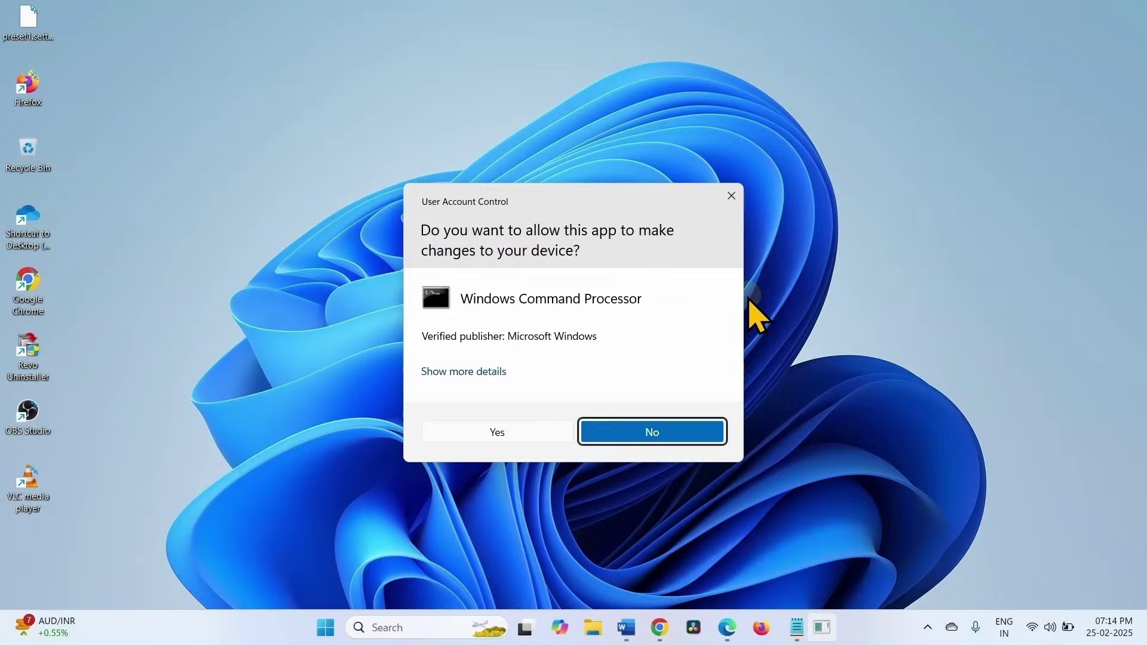
pyautogui.click(500, 441)
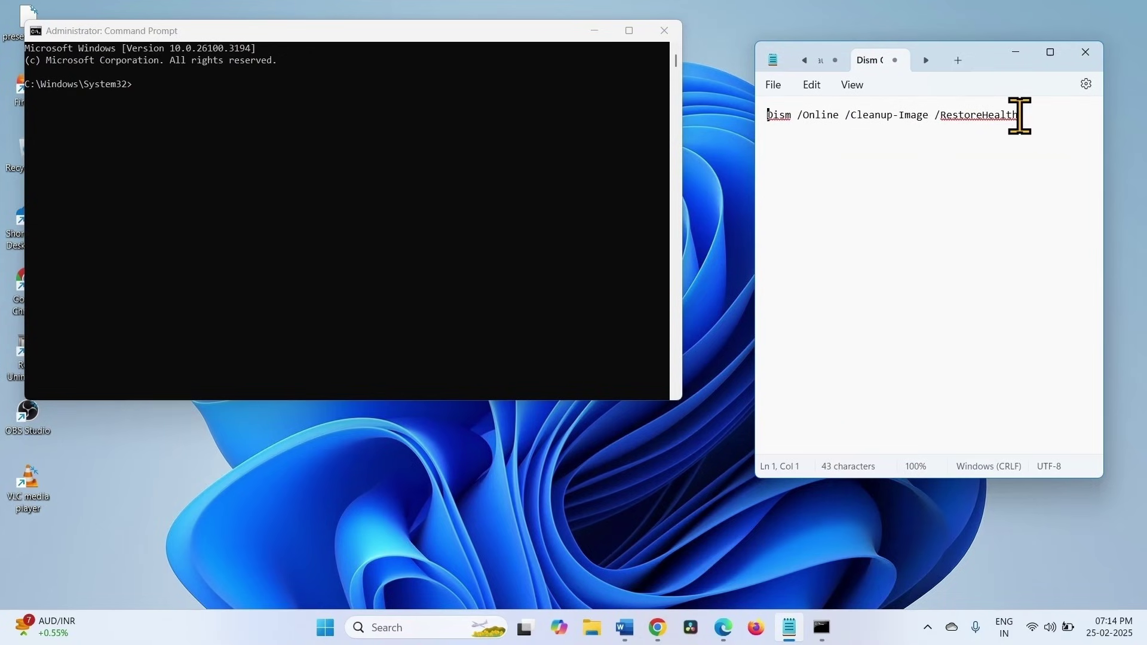
# Copy the DISM /Online /Cleanup-Image /RestoreHealth line from Notepad, run it in Command Prompt, then close both windows.
pyautogui.moveTo(1019, 115); pyautogui.dragTo(759, 122)
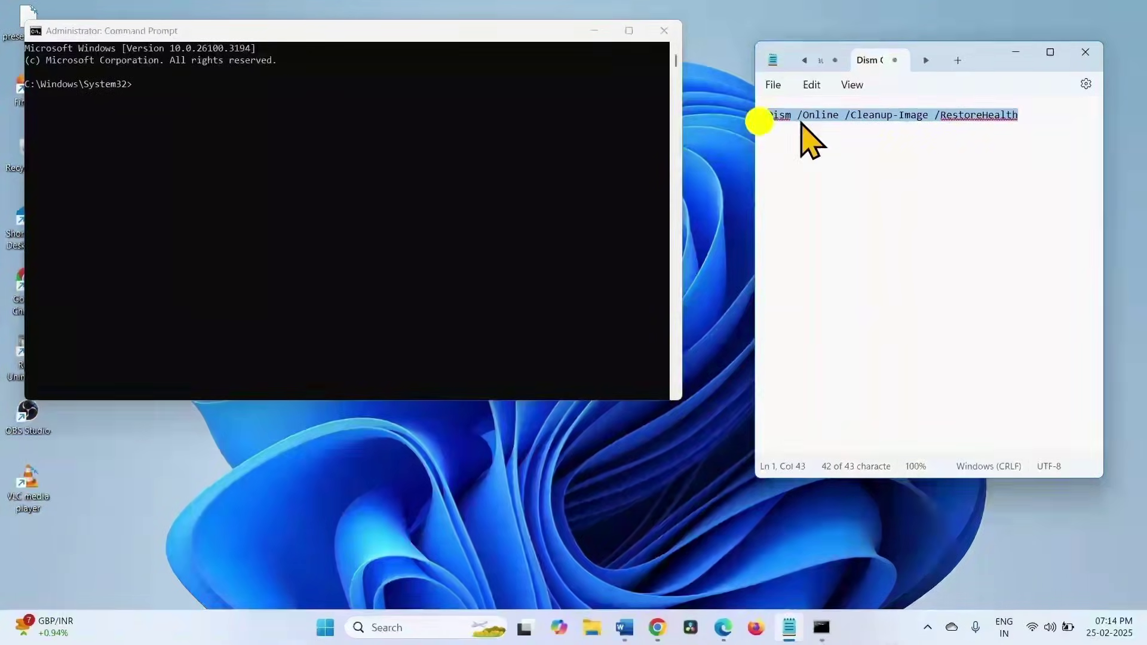
pyautogui.rightClick(793, 115)
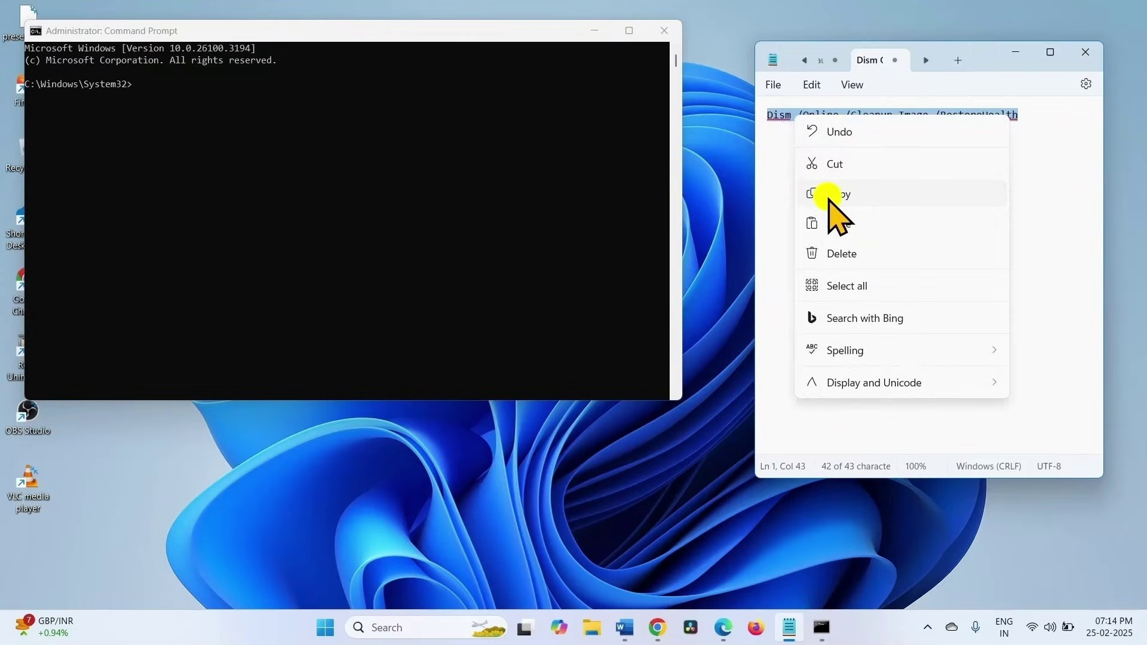
pyautogui.click(828, 199)
pyautogui.click(154, 102)
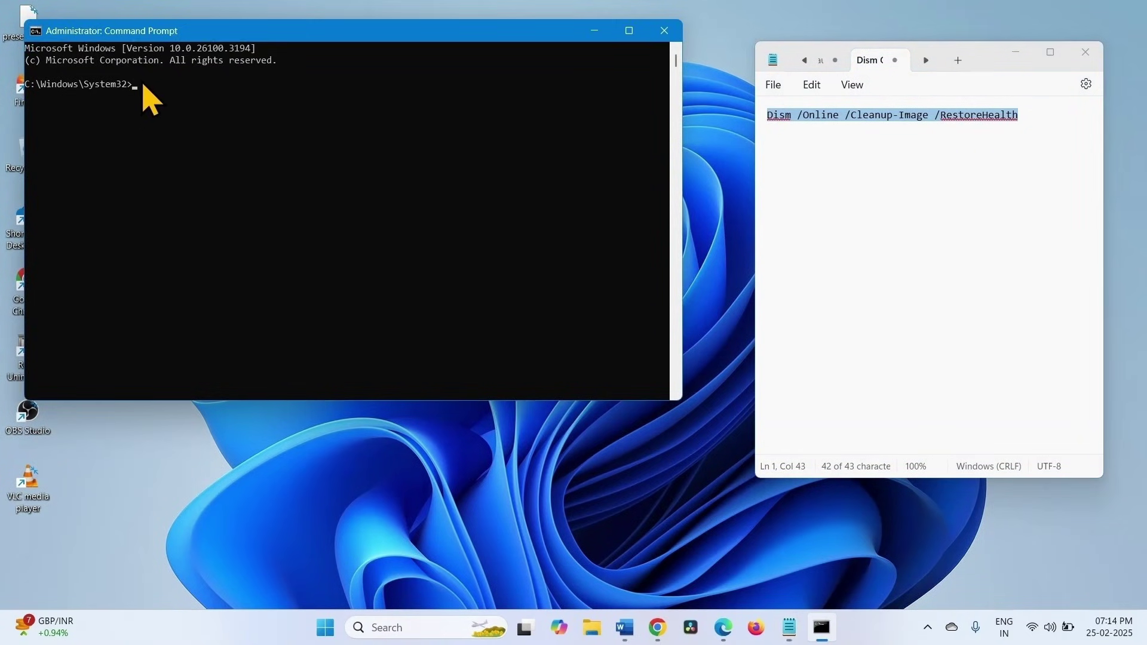
pyautogui.rightClick(144, 87)
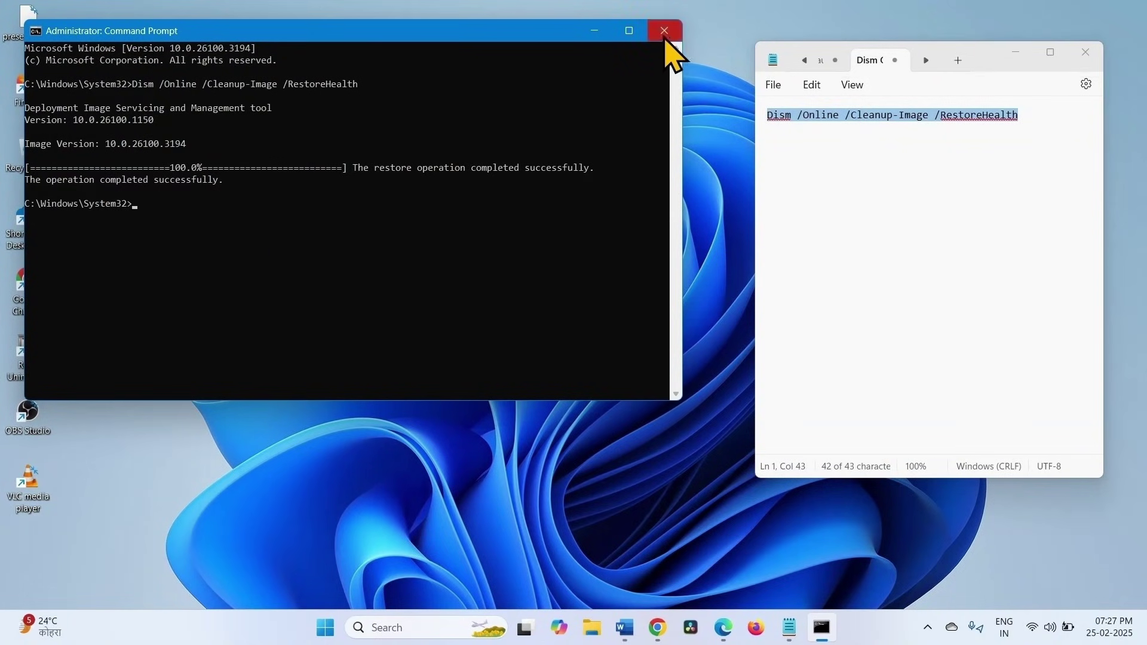
pyautogui.click(664, 30)
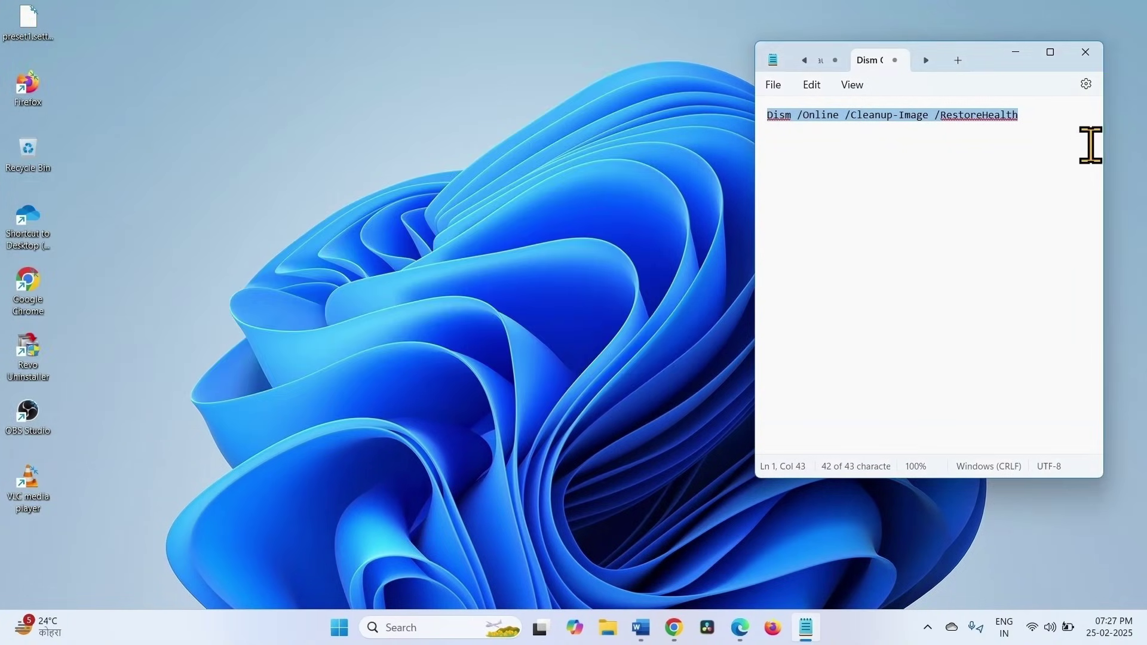
pyautogui.click(1086, 53)
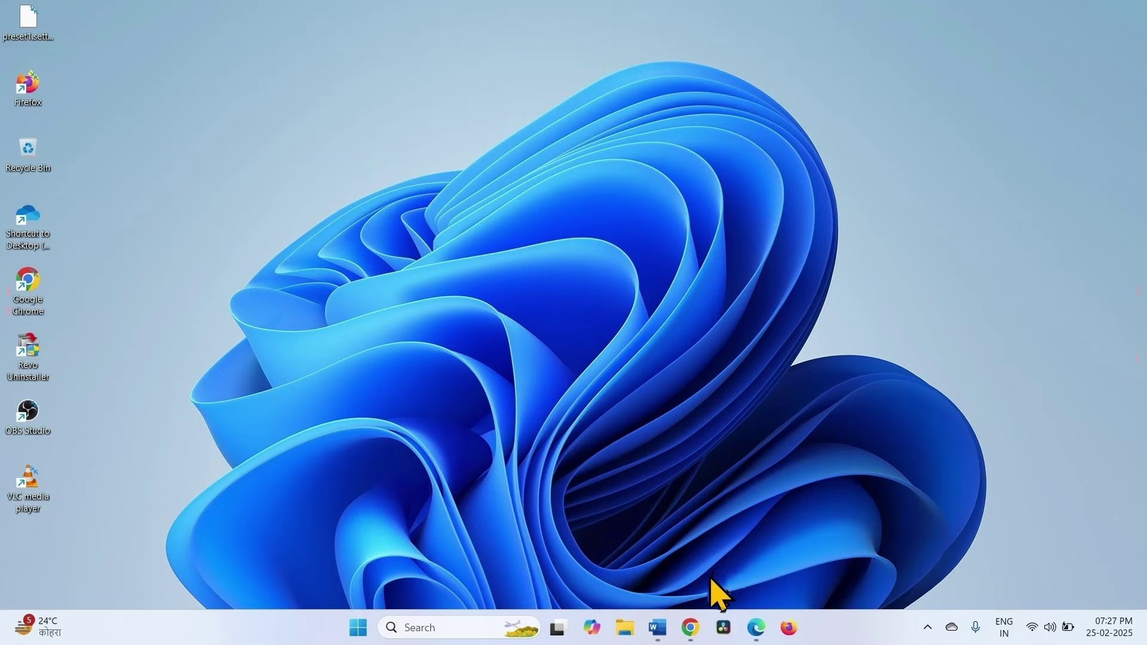
# Open a new maximized Chrome window and search Google for 'windows 11 download'.
pyautogui.click(691, 621)
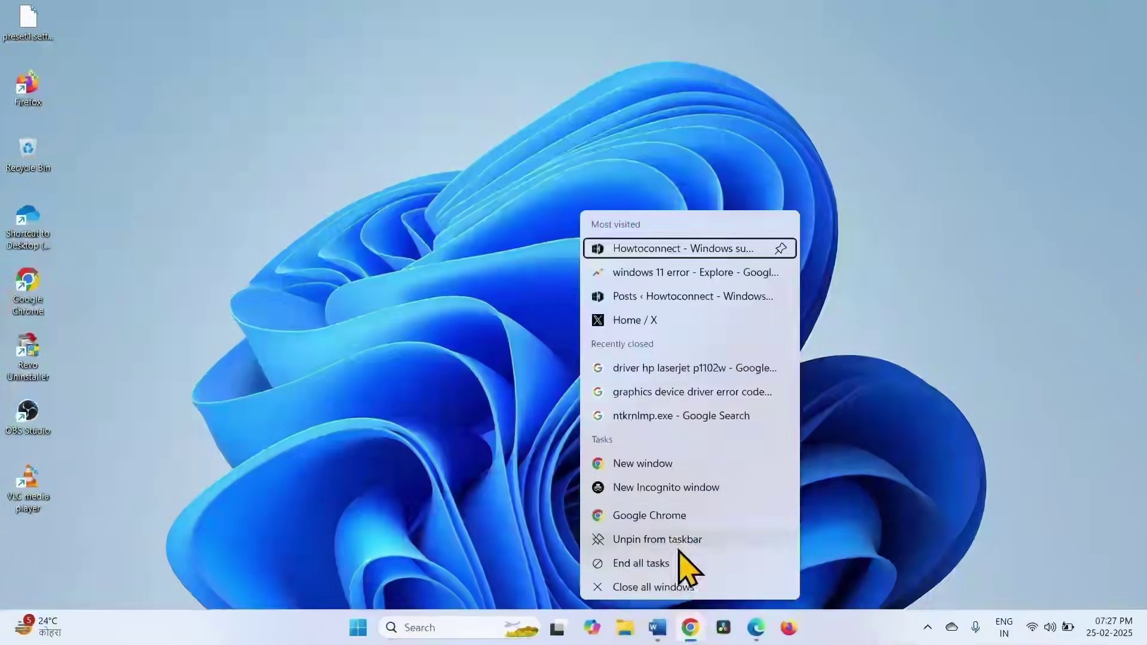
pyautogui.click(673, 520)
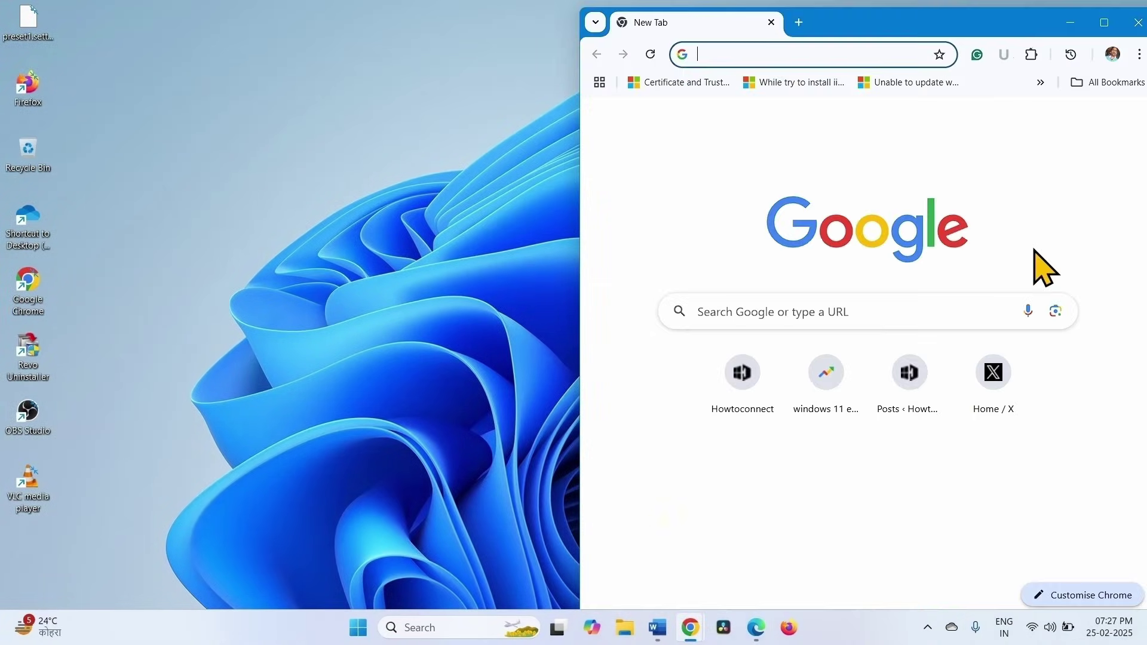
pyautogui.click(1102, 22)
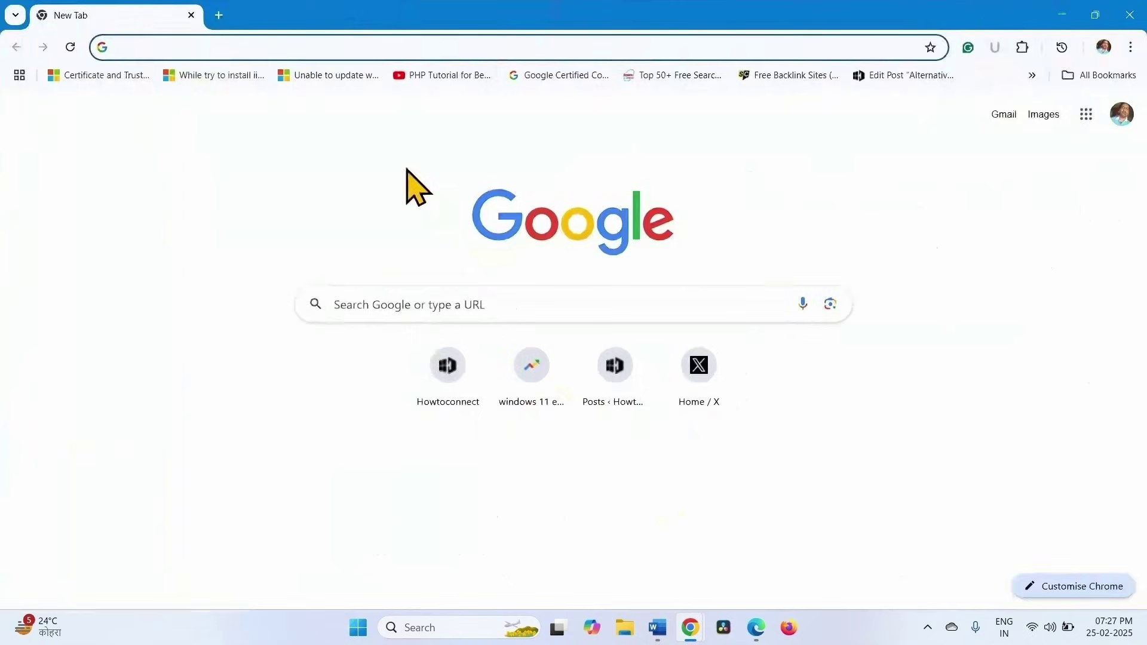
pyautogui.write('wind')
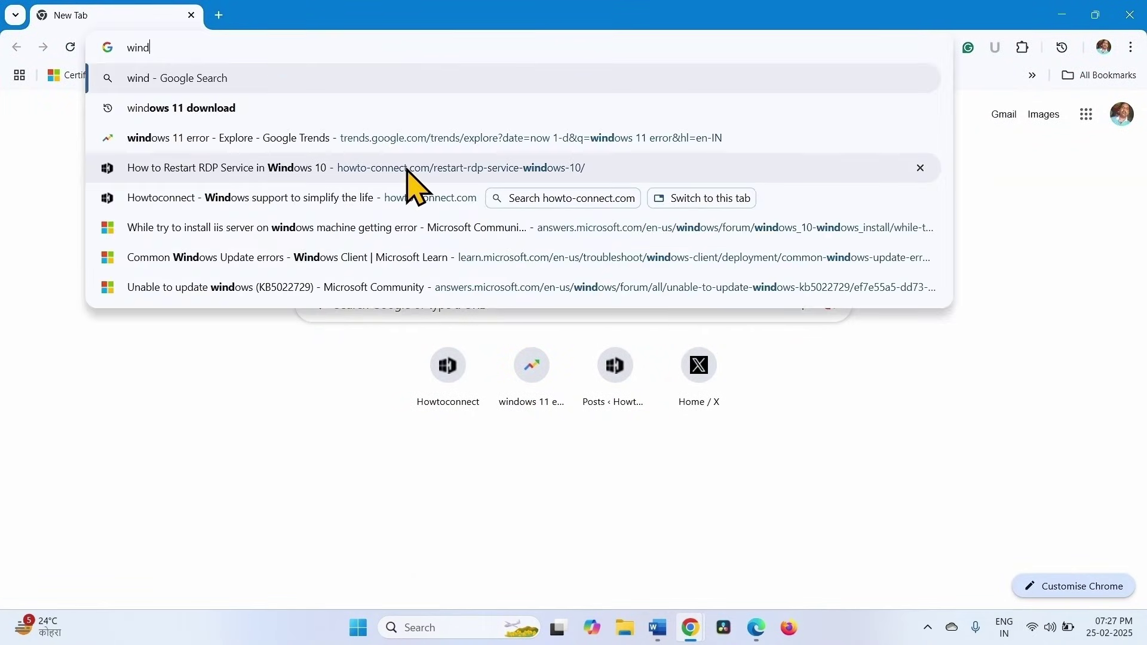
pyautogui.write('ows 11 do')
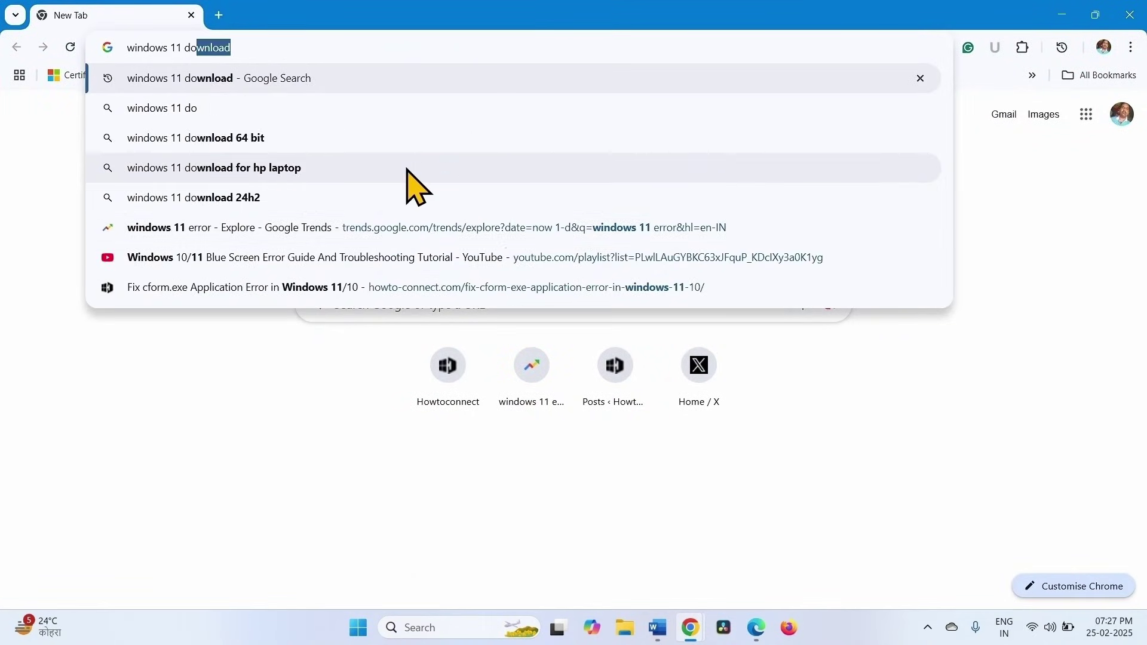
pyautogui.write('wnload')
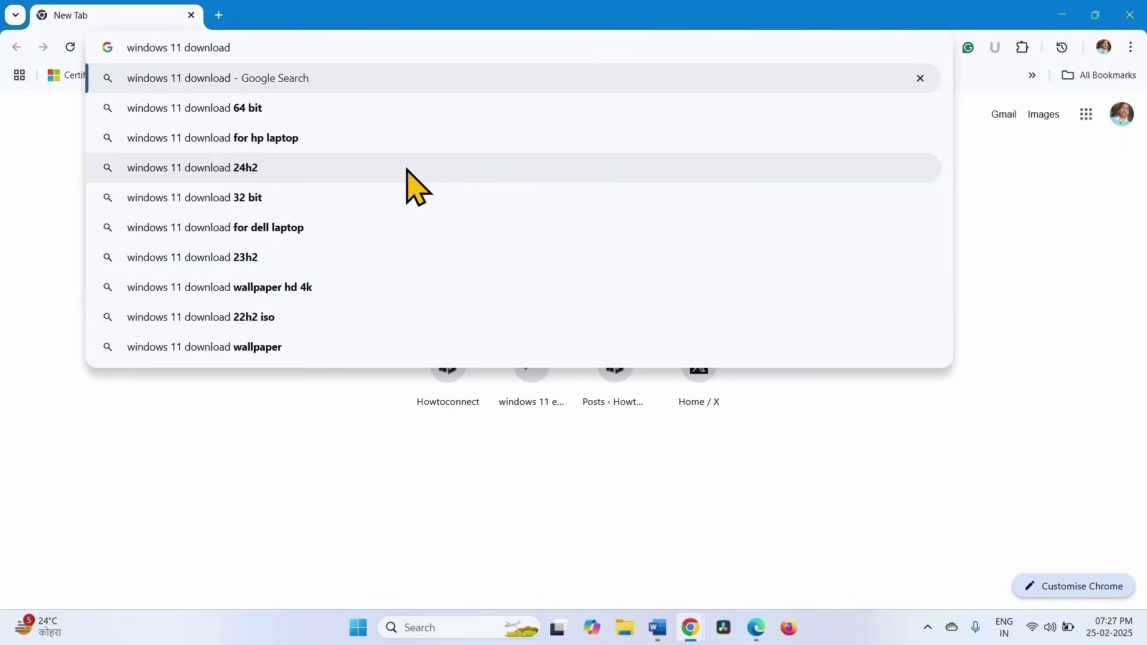
pyautogui.press('Return')
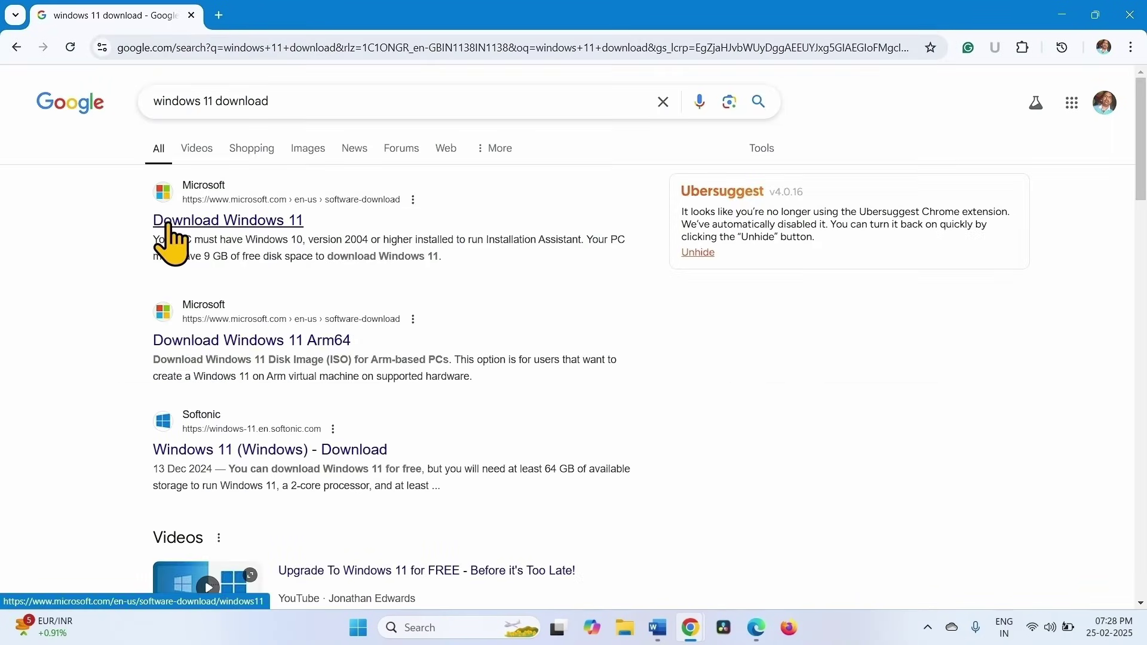
# On Microsoft's Download Windows 11 page, select Windows 11 (multi-edition ISO for x64 devices) and submit it.
pyautogui.click(210, 221)
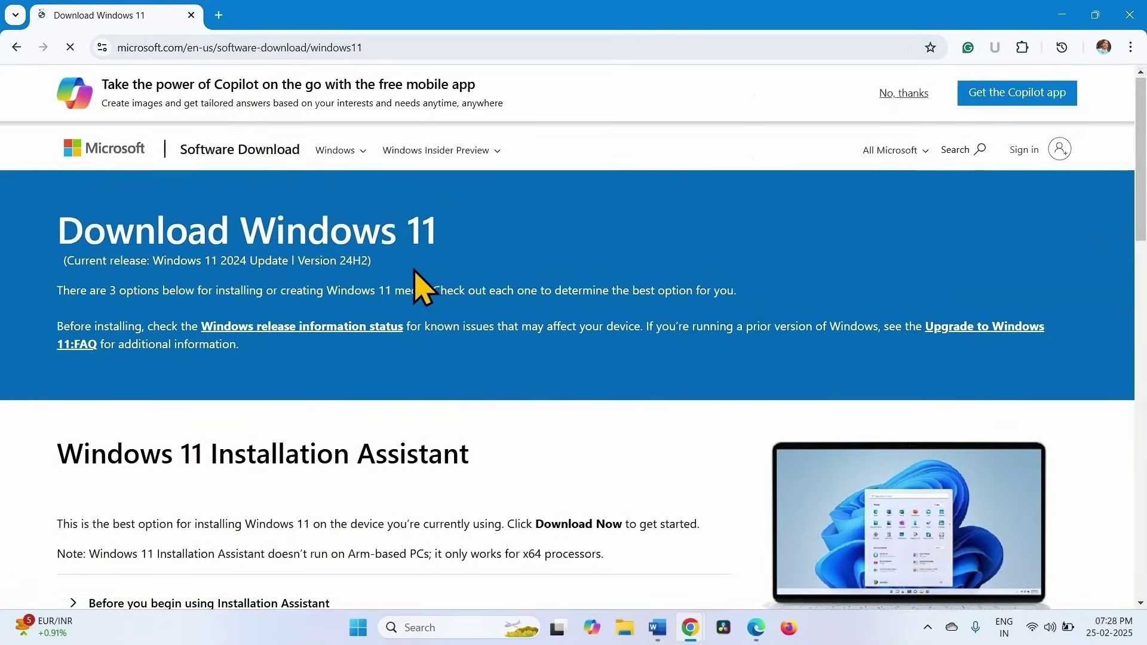
pyautogui.scroll(-10, 410, 344)
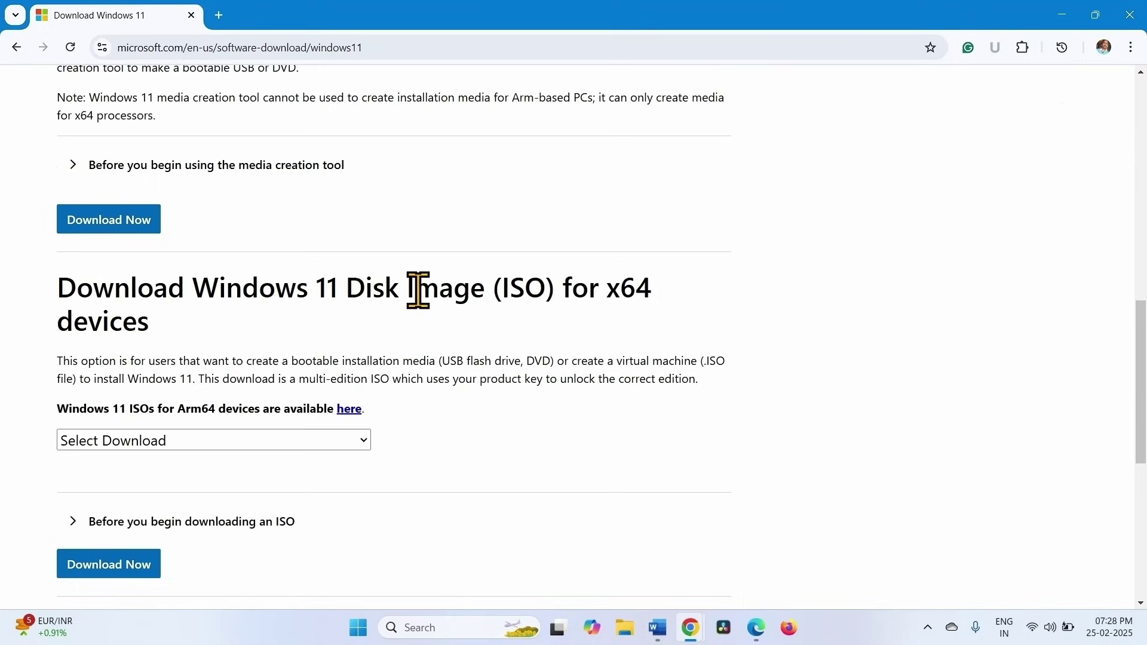
pyautogui.scroll(-3, 149, 310)
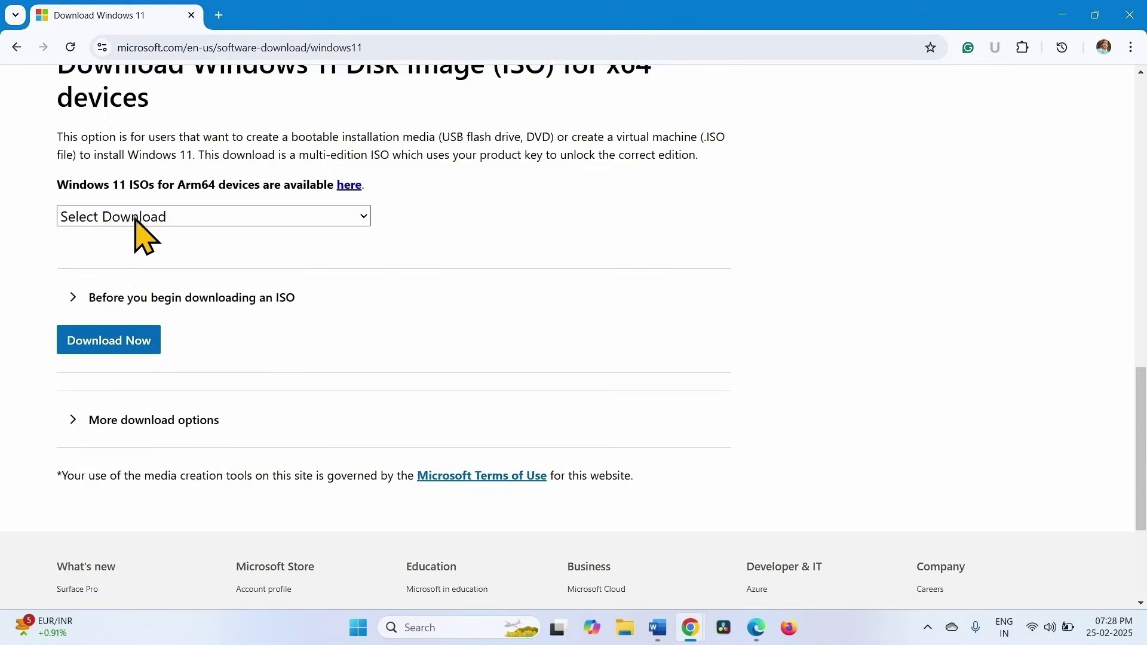
pyautogui.click(133, 217)
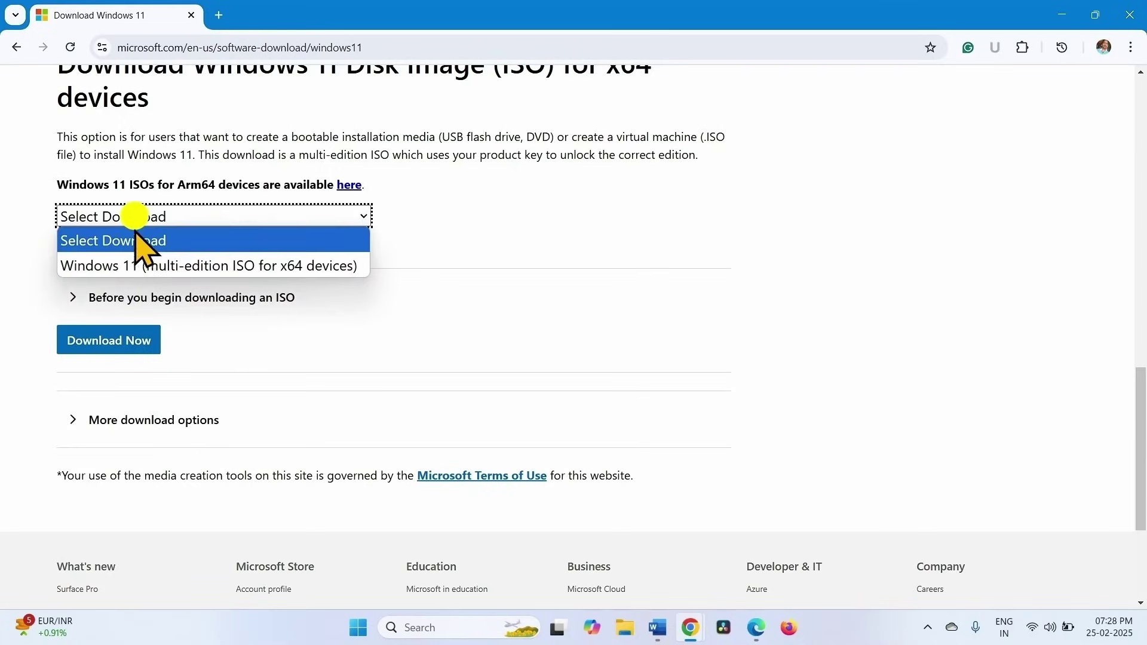
pyautogui.click(136, 264)
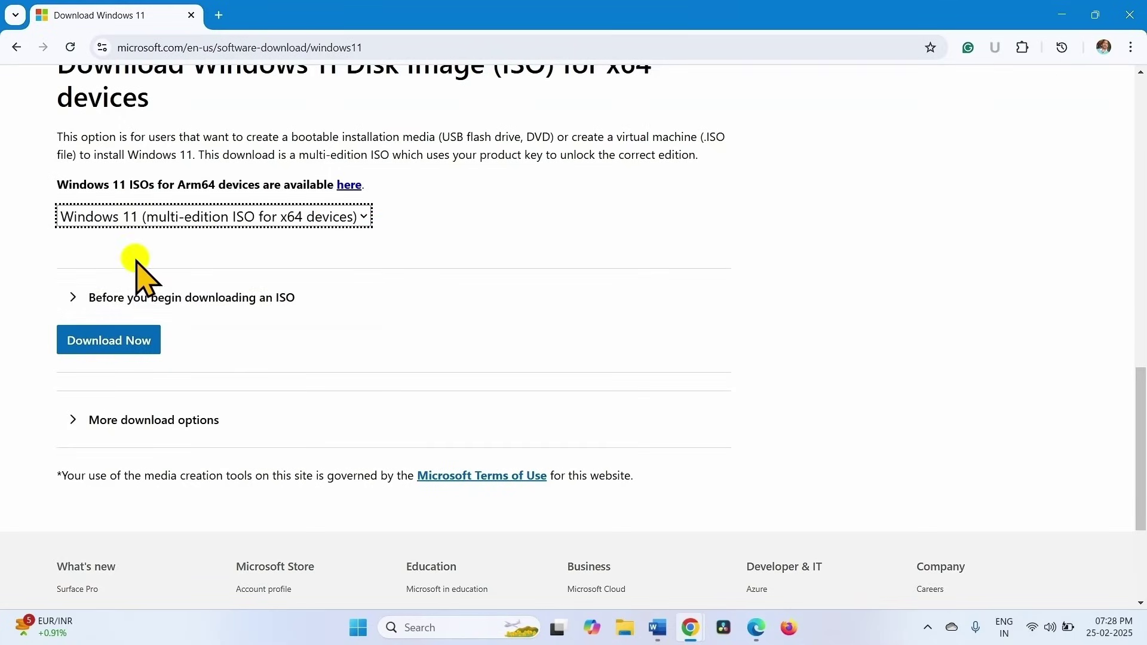
pyautogui.click(97, 346)
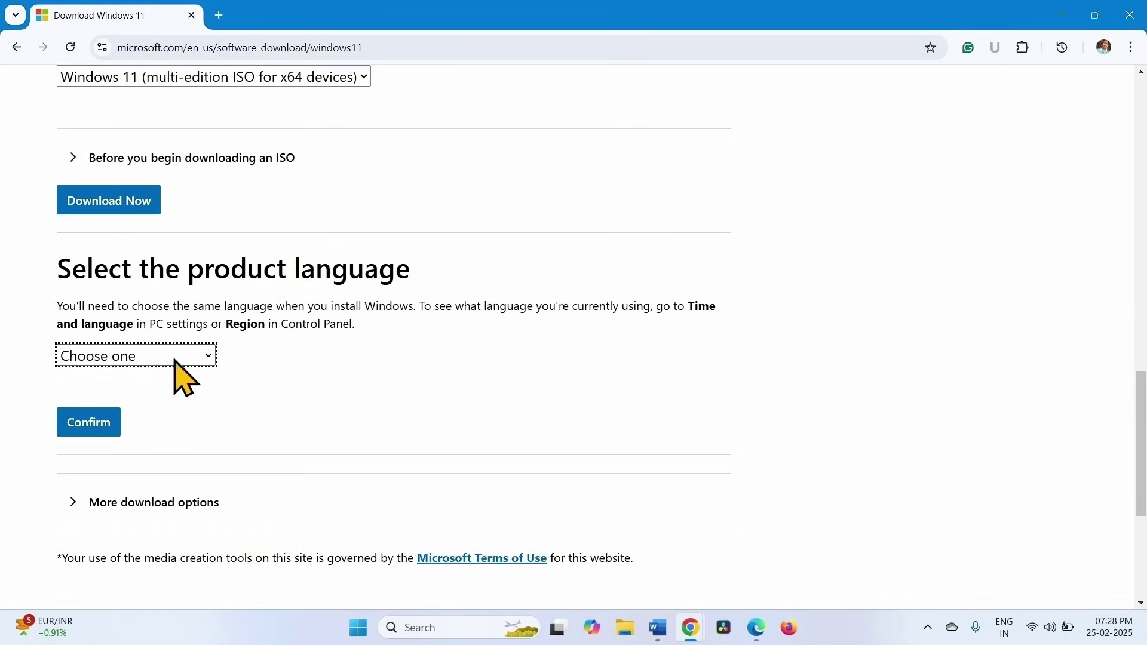
pyautogui.click(200, 433)
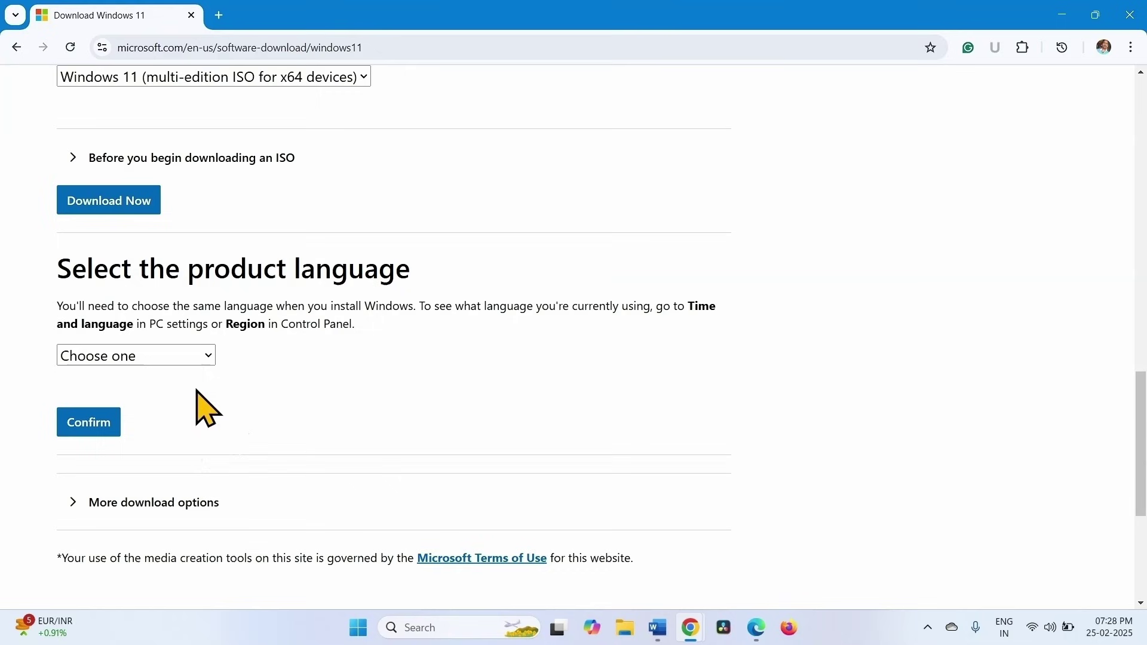
pyautogui.click(160, 357)
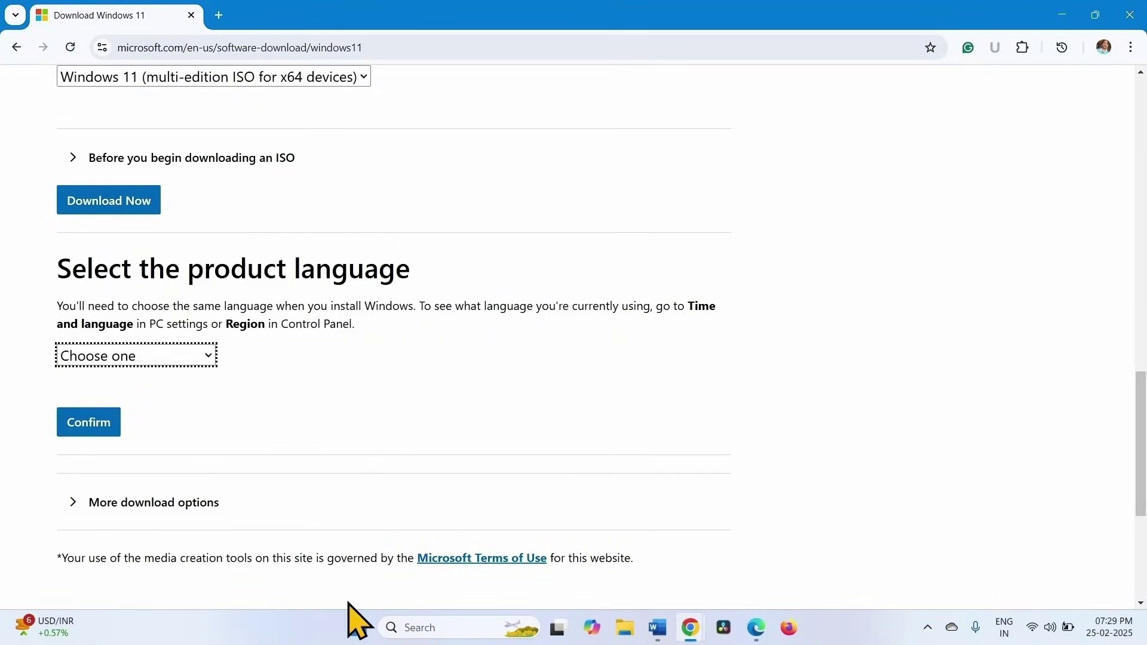
# Open Settings at Time & language › Language & region to see English (United States) as display language.
pyautogui.click(357, 628)
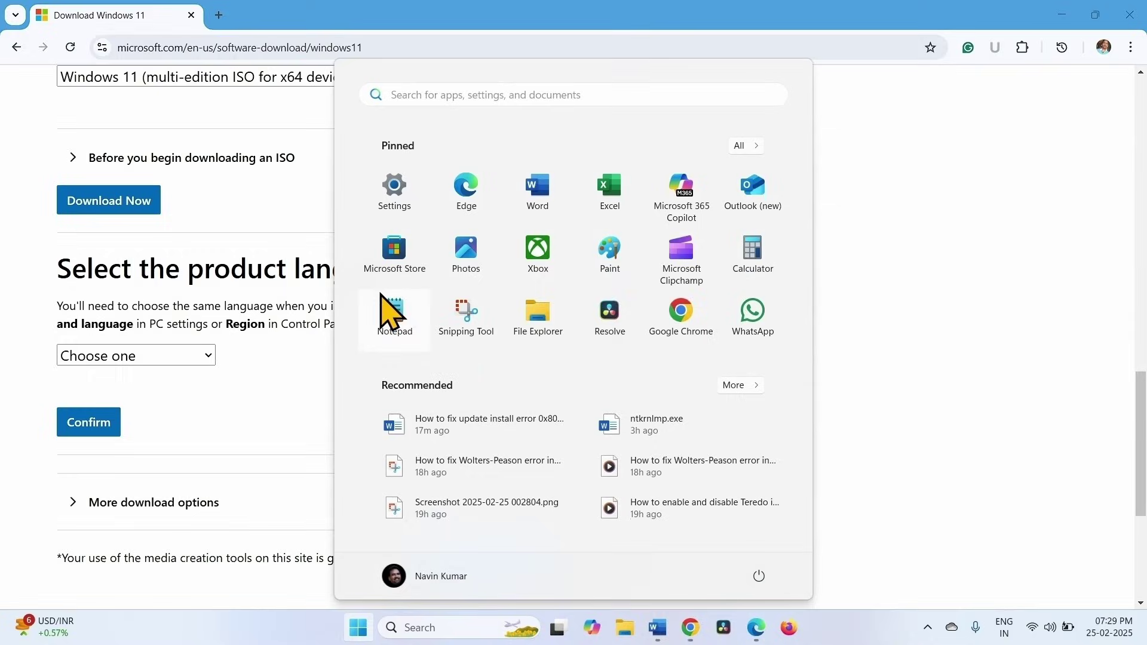
pyautogui.click(402, 205)
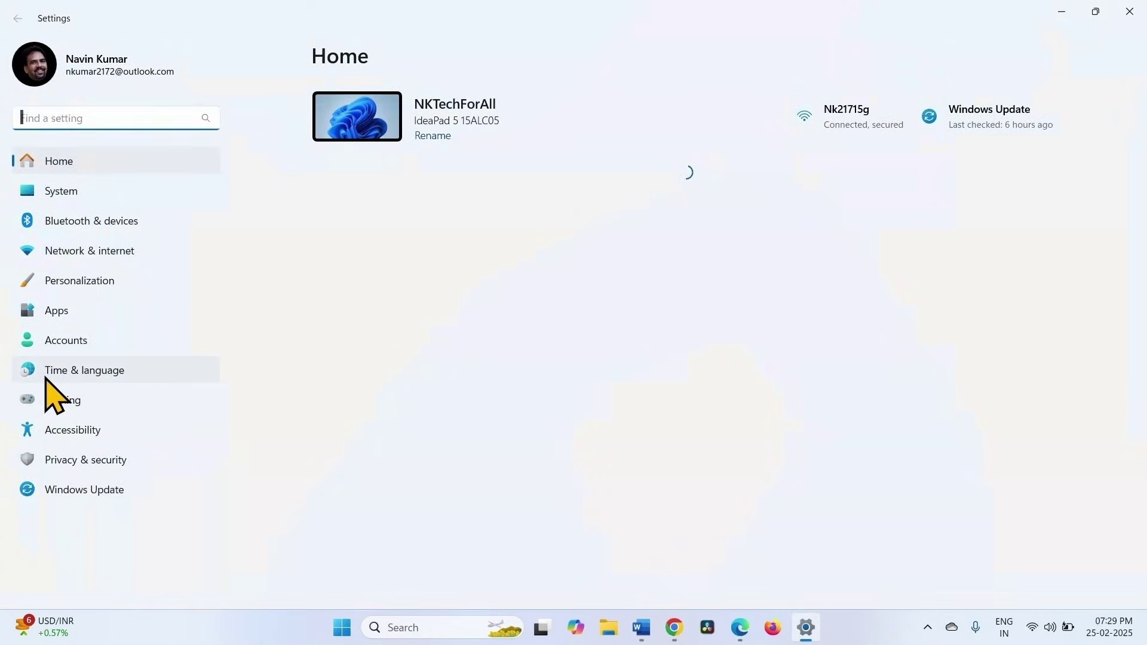
pyautogui.click(77, 373)
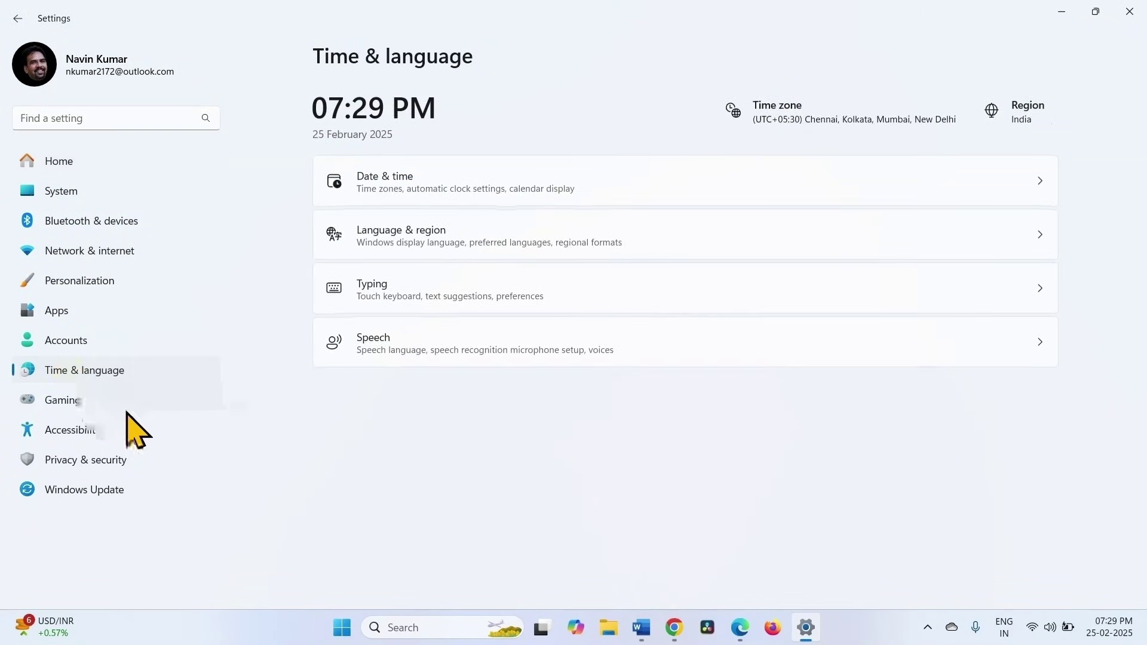
pyautogui.click(429, 244)
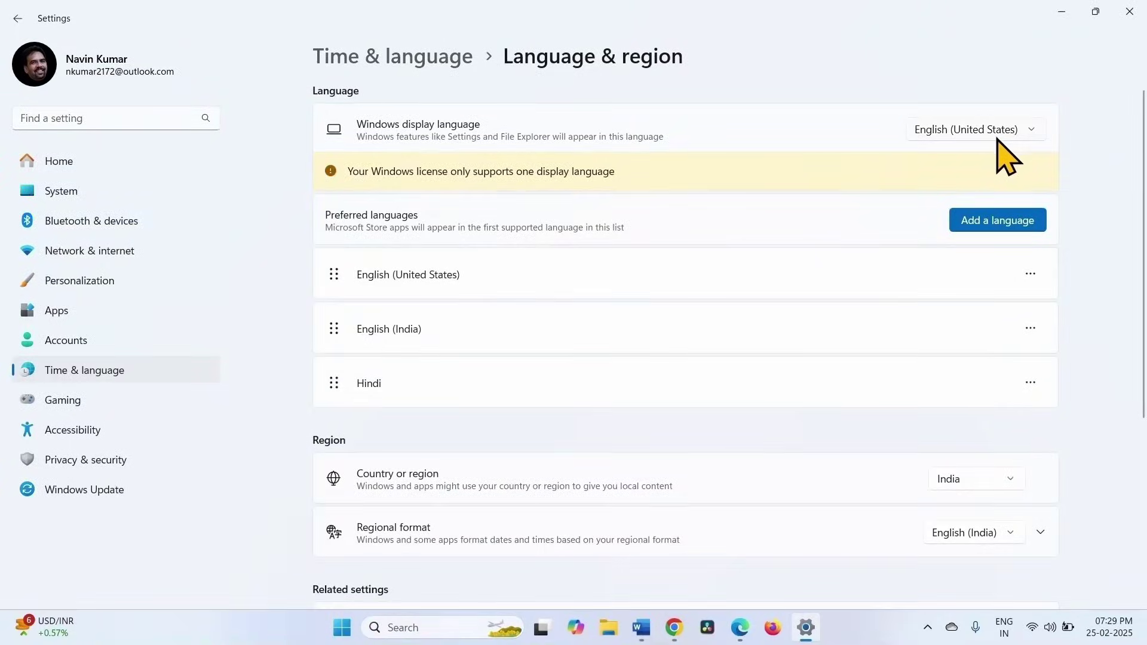
# Close Settings, then choose and confirm English (United States) as the product language.
pyautogui.click(1129, 10)
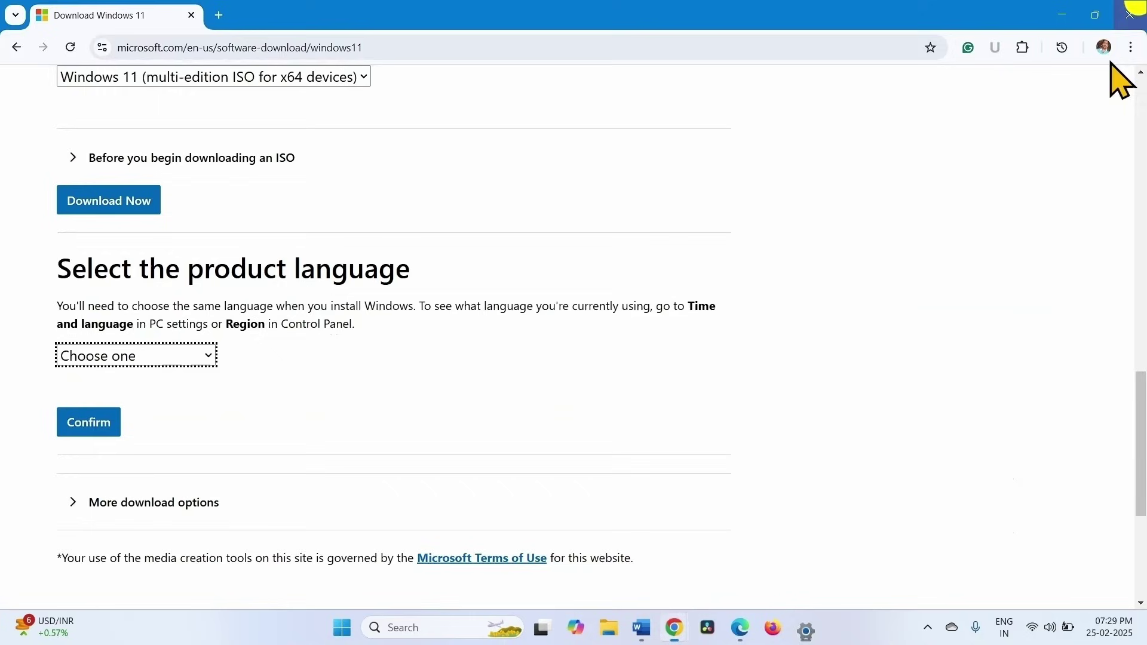
pyautogui.click(111, 364)
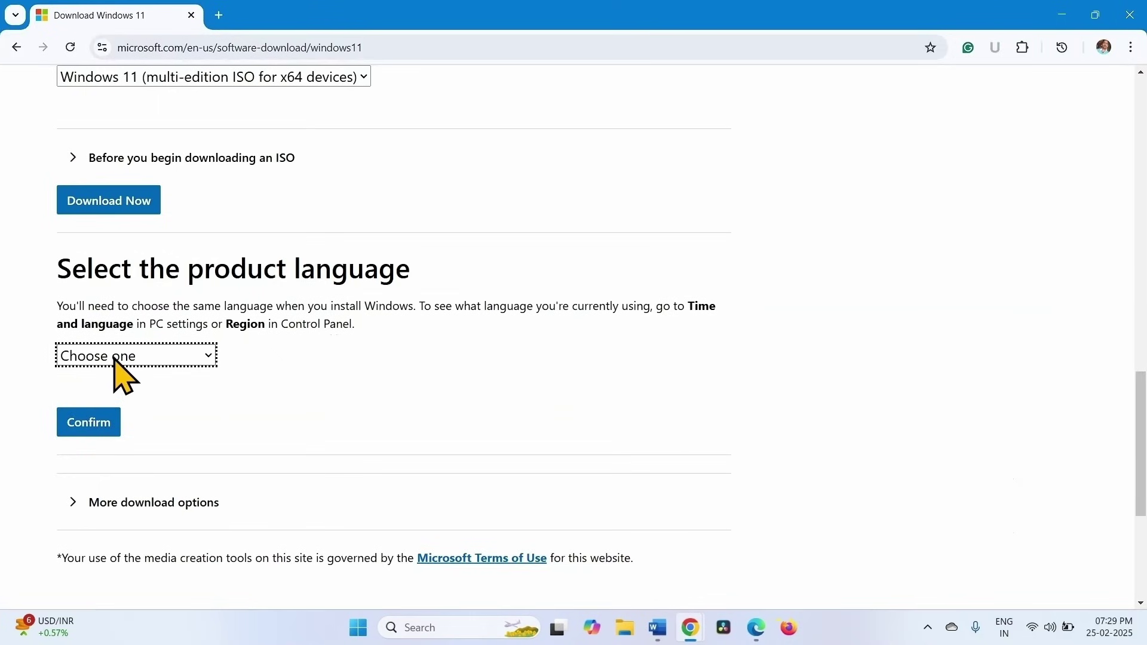
pyautogui.click(115, 359)
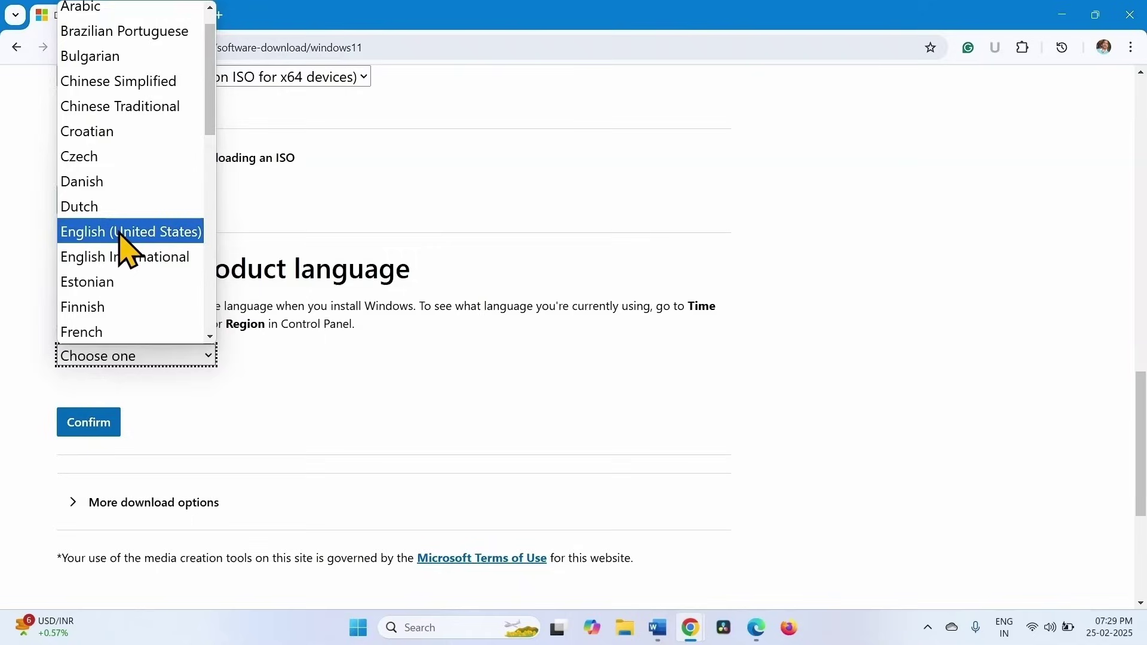
pyautogui.click(120, 233)
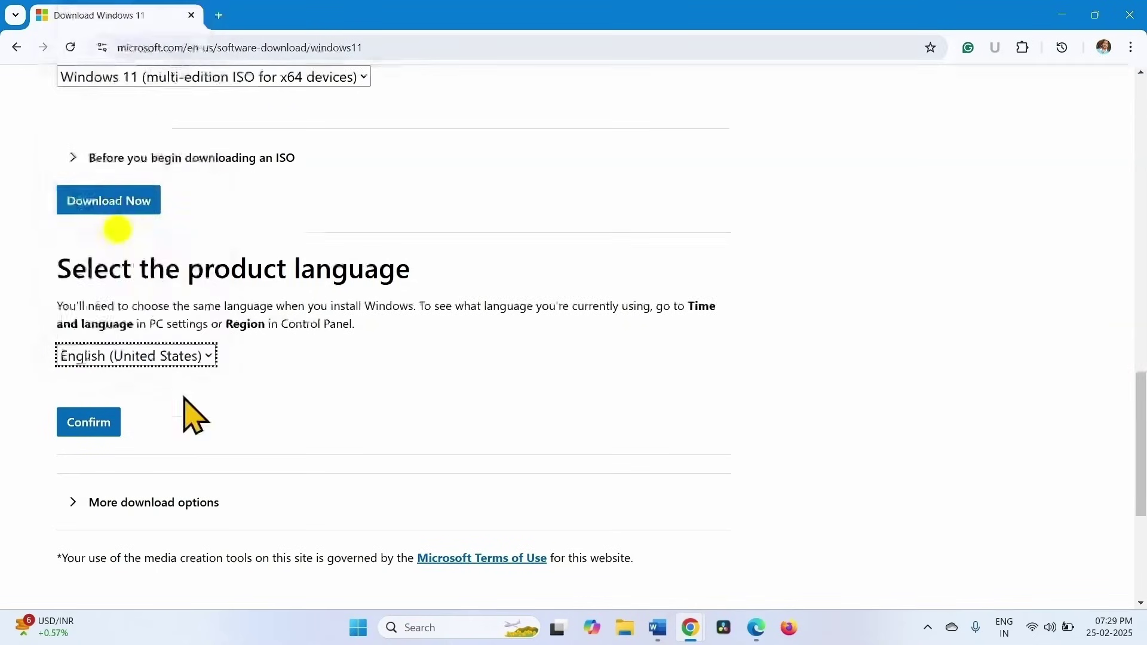
pyautogui.click(91, 422)
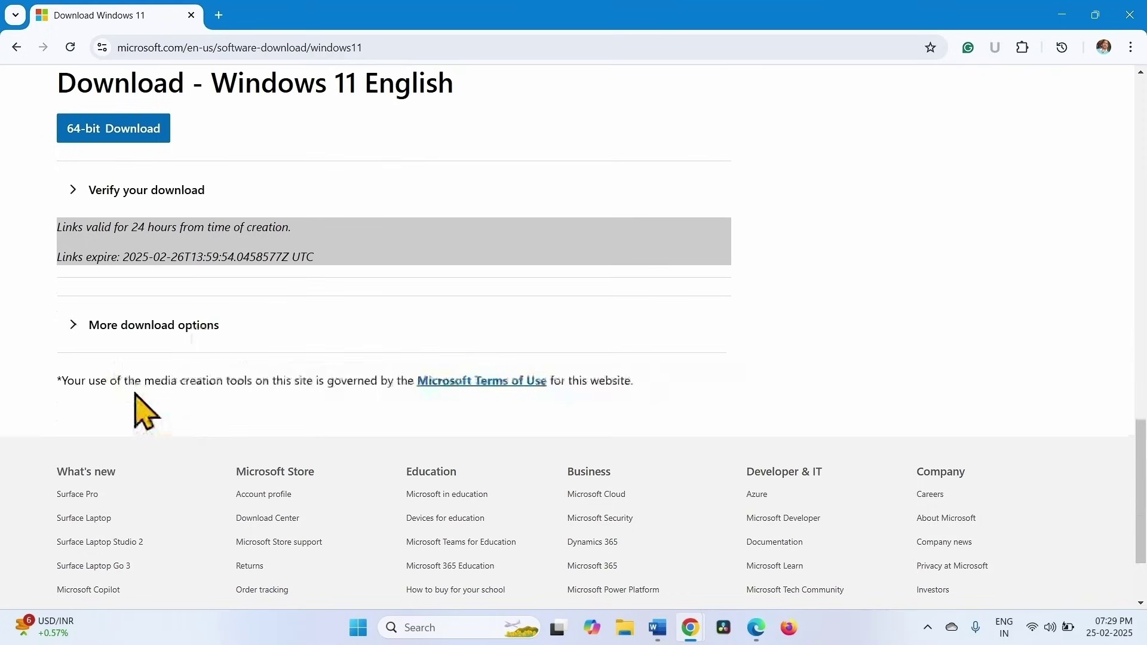
# Start the 64-bit Windows 11 English ISO download and check its progress.
pyautogui.click(123, 134)
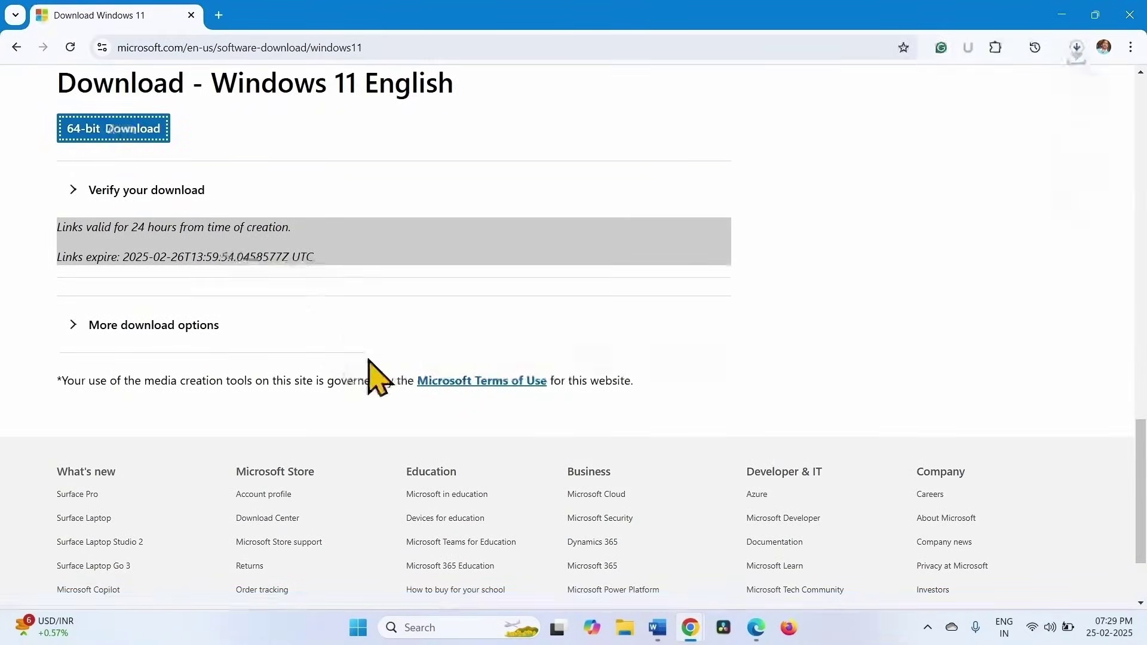
pyautogui.click(1077, 49)
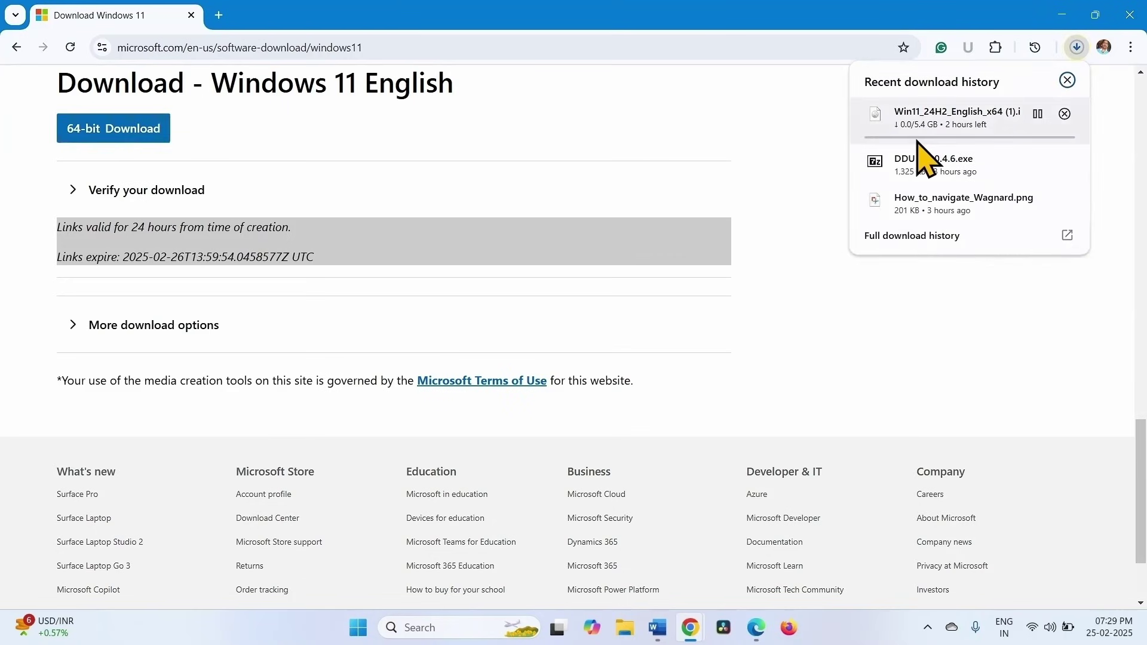
pyautogui.click(787, 237)
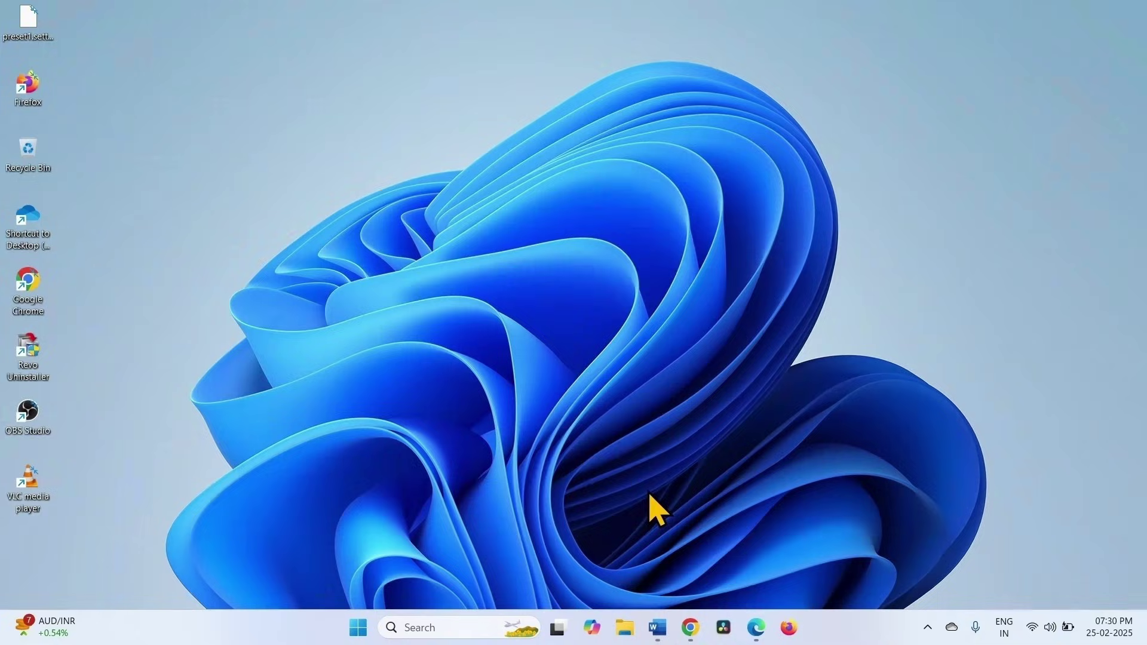
# Mount Win11_24H2_English_x64.iso from the Downloads folder in File Explorer.
pyautogui.click(624, 628)
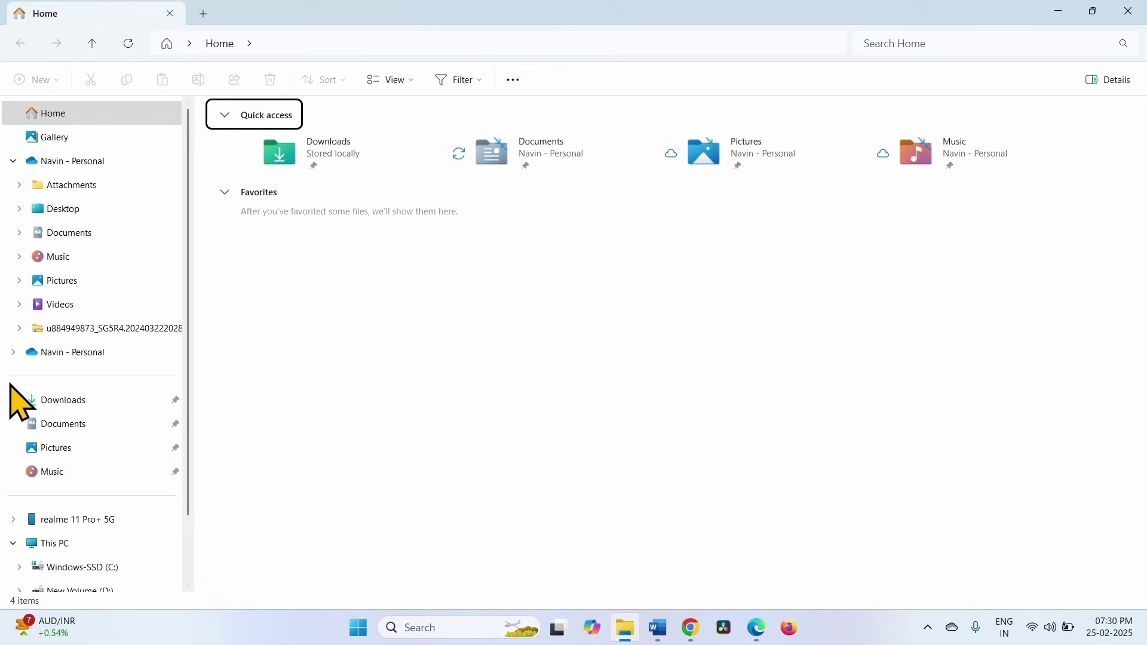
pyautogui.click(50, 400)
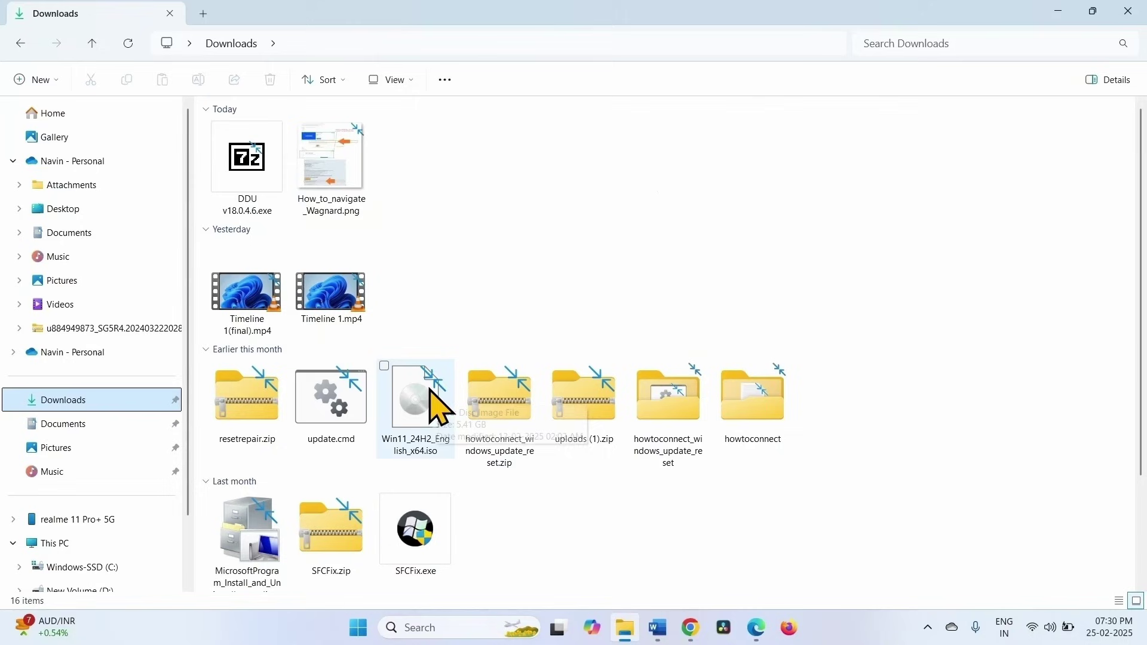
pyautogui.rightClick(425, 411)
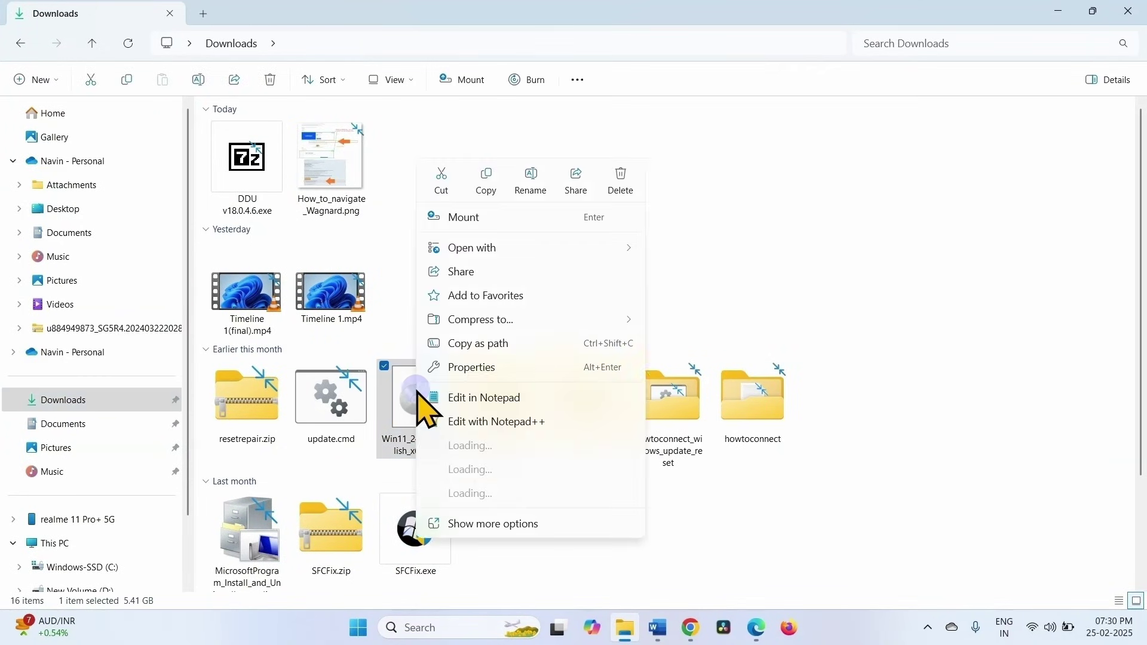
pyautogui.click(455, 220)
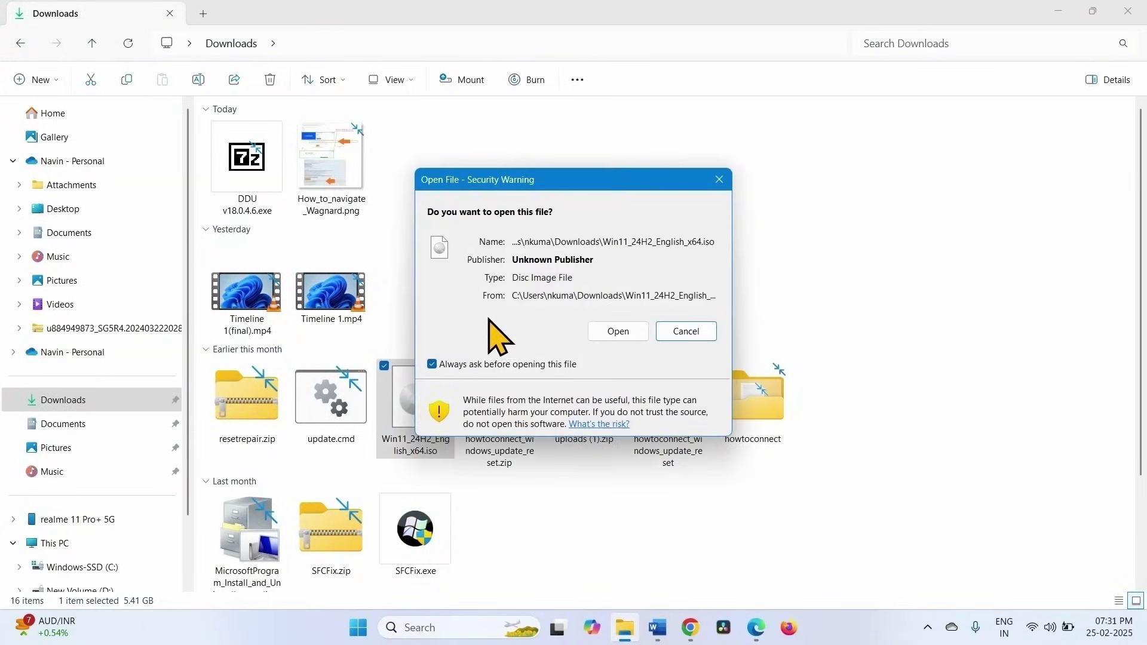
# Allow the ISO to open, run setup.exe from DVD Drive (E:) as administrator, and close File Explorer.
pyautogui.click(618, 332)
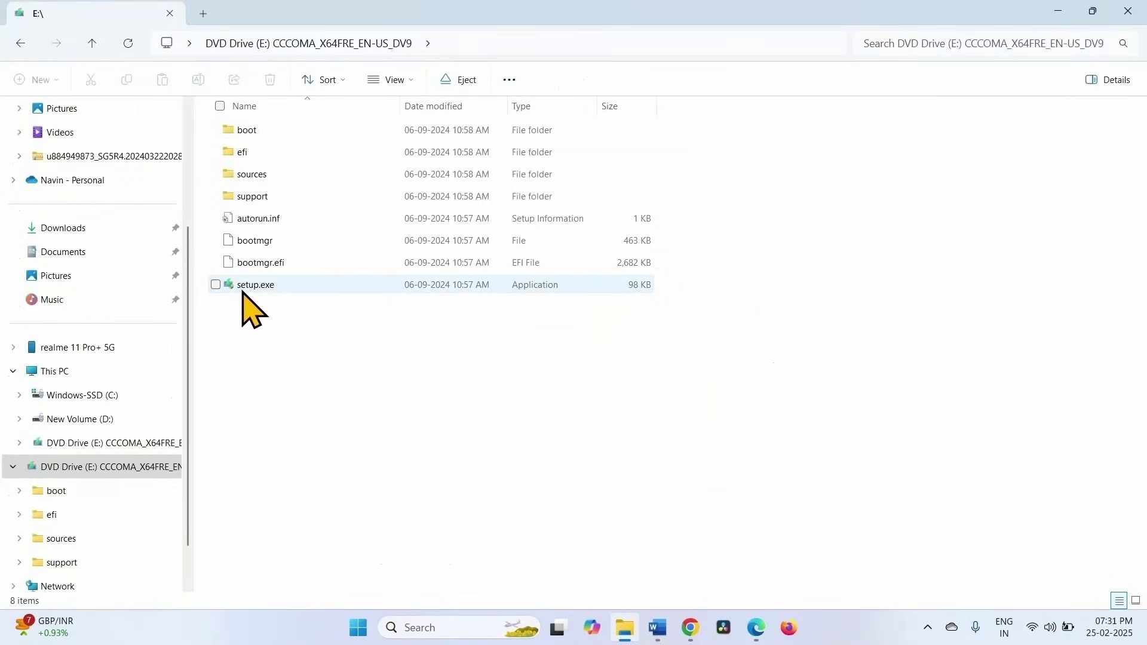
pyautogui.rightClick(261, 288)
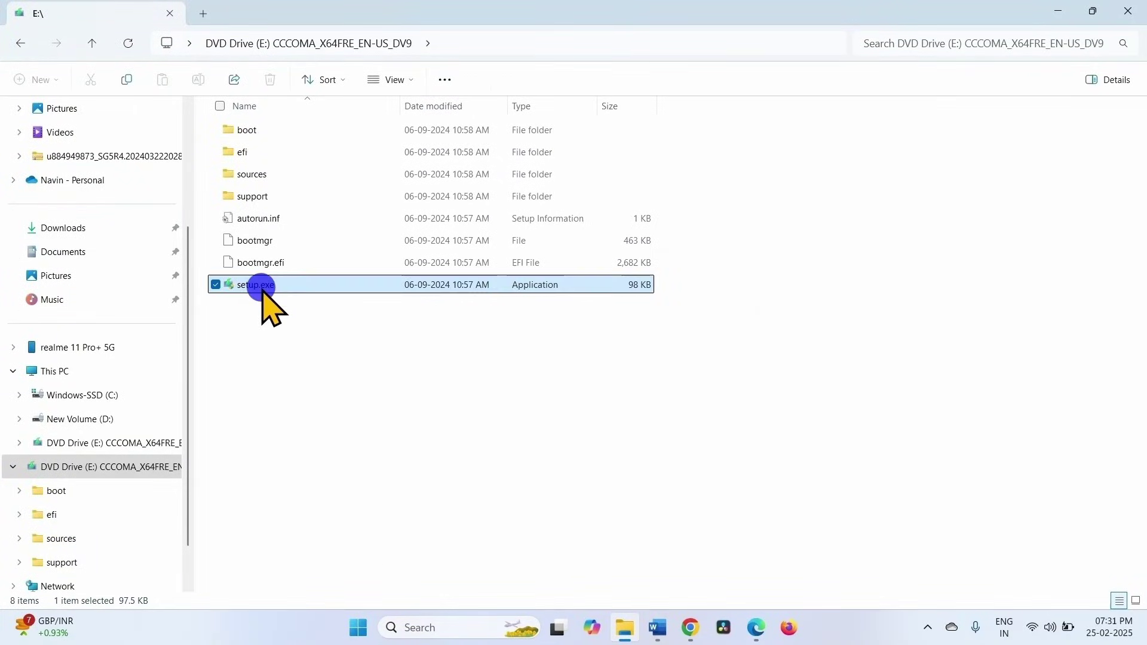
pyautogui.click(317, 224)
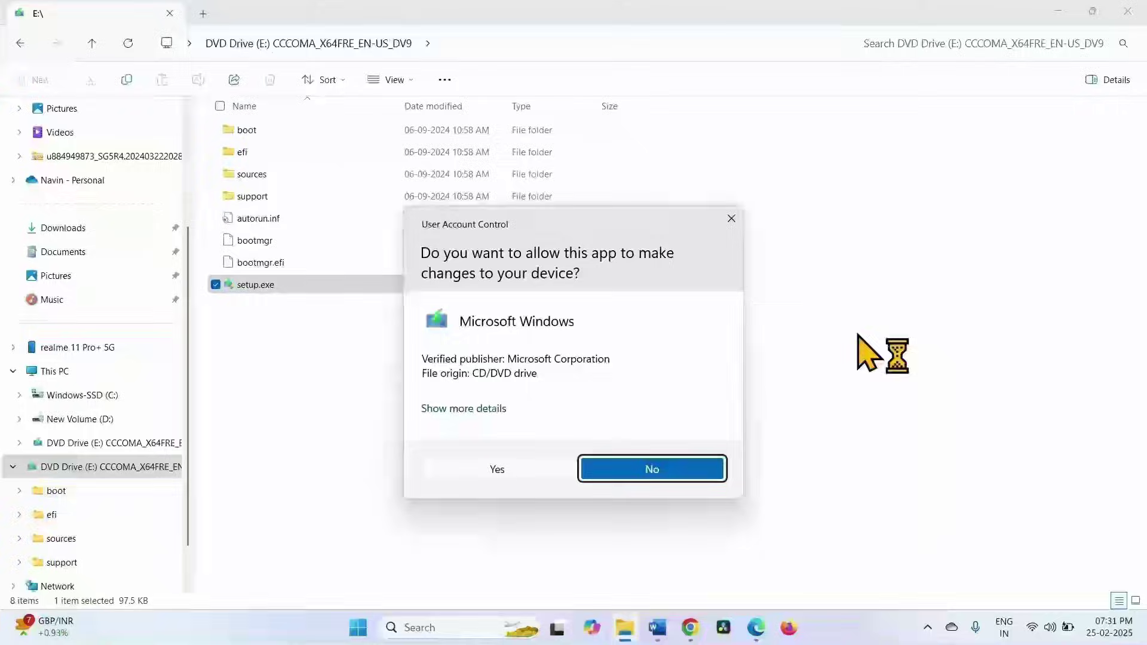
pyautogui.click(481, 470)
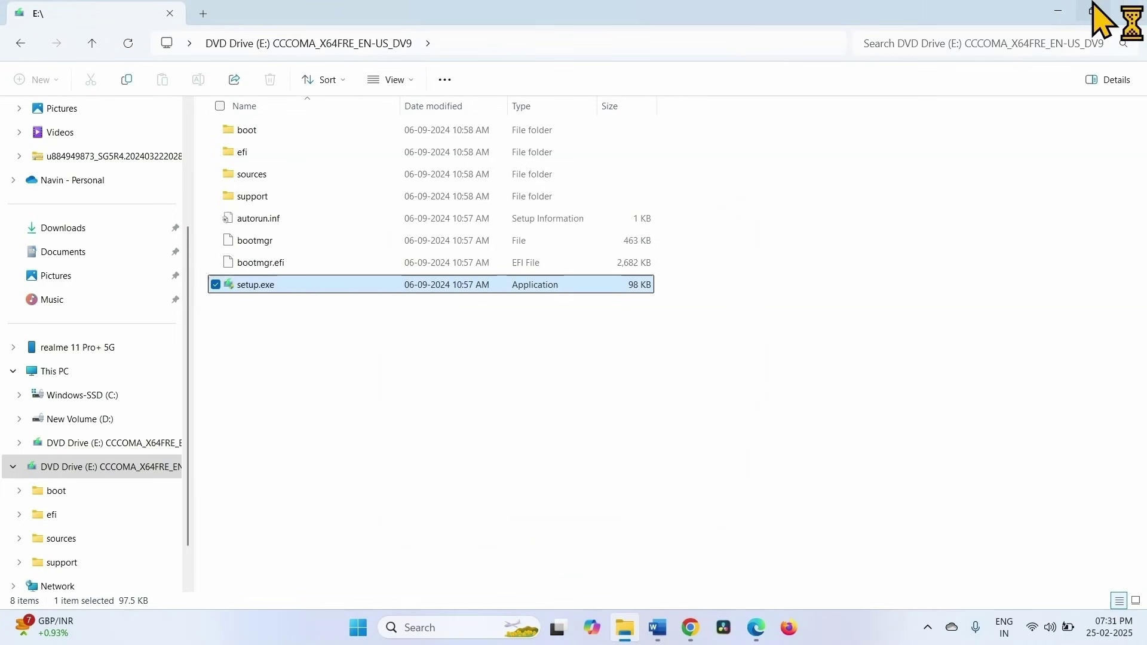
pyautogui.click(1131, 7)
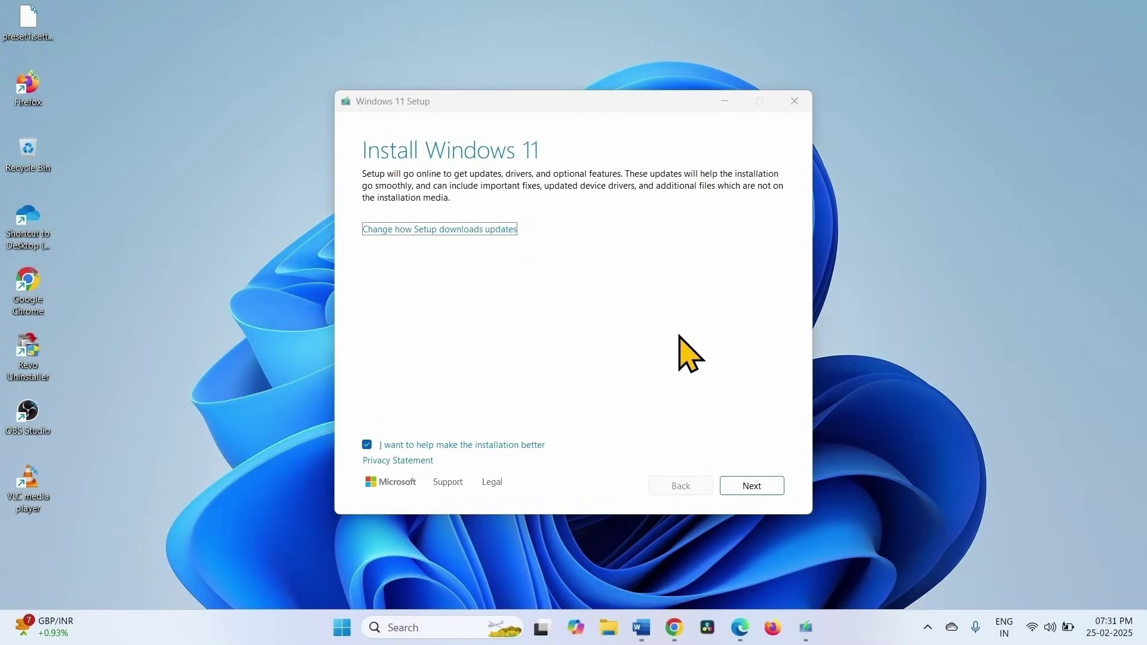
# Accept the license terms and install Windows 11 Home Single Language, keeping personal files and apps.
pyautogui.click(367, 446)
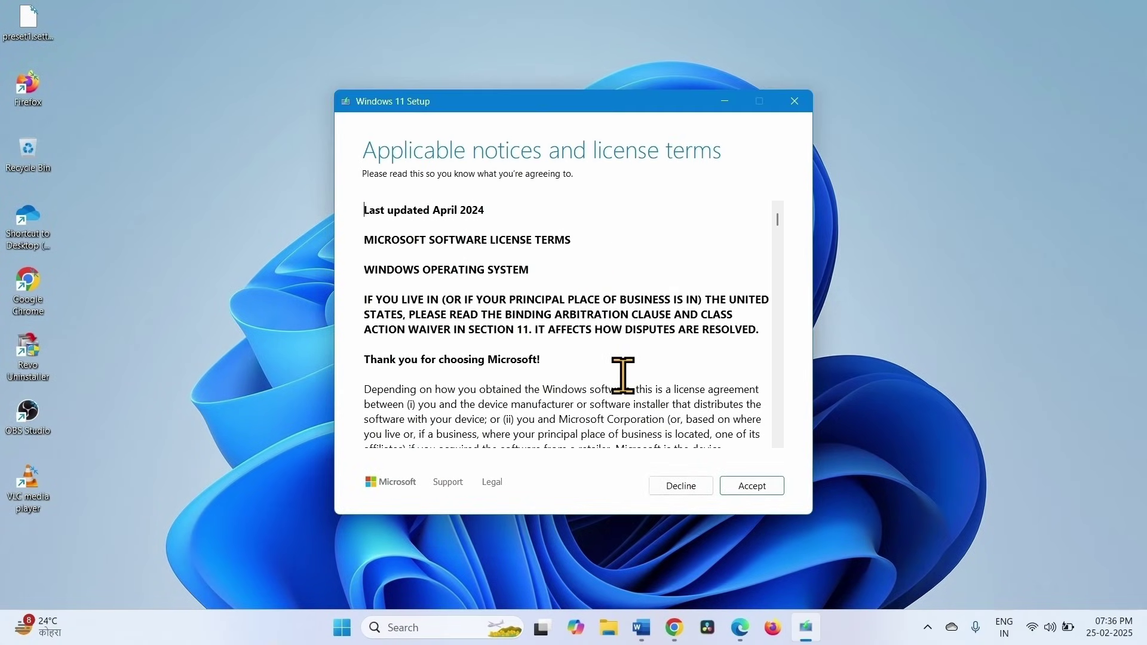
pyautogui.click(745, 487)
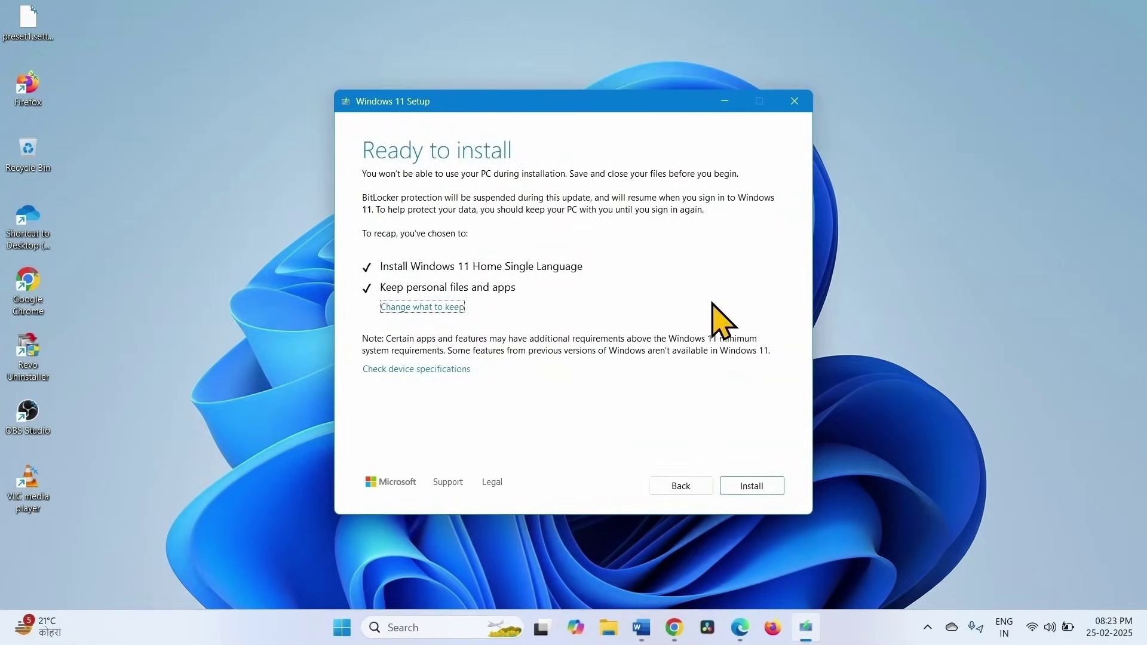
pyautogui.click(742, 486)
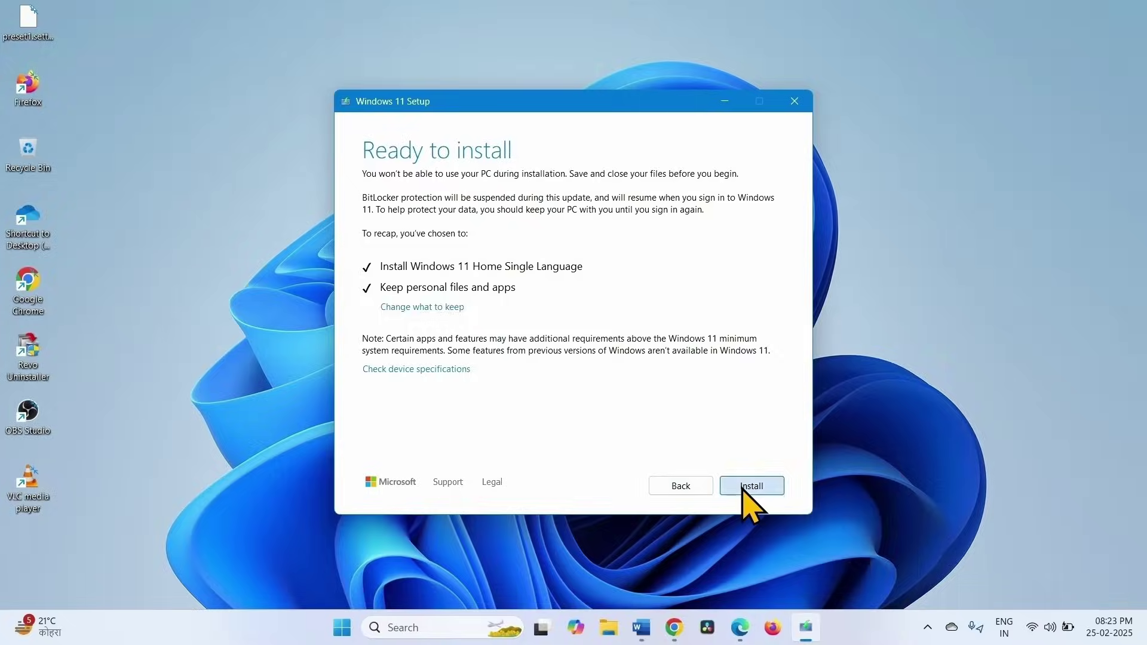